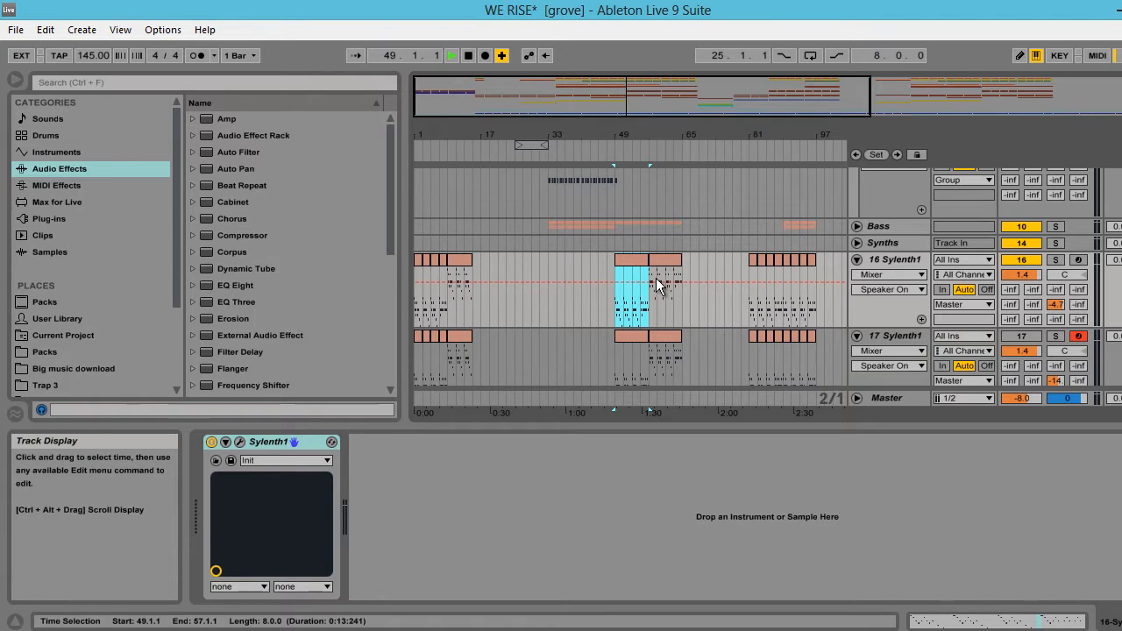
- Listen to the arrangement from bar 49 to about bar 65, then select the bar 49–57 clip on track 16 Sylenth1
{"action": "key", "text": "space"}
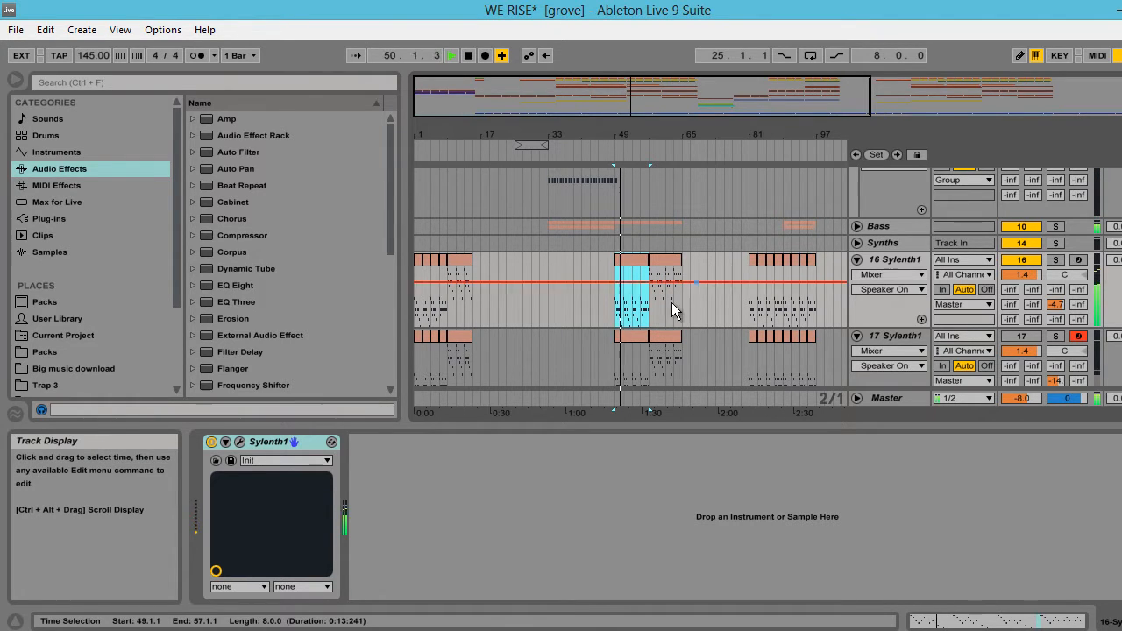
{"action": "left_click", "coordinate": [647, 313]}
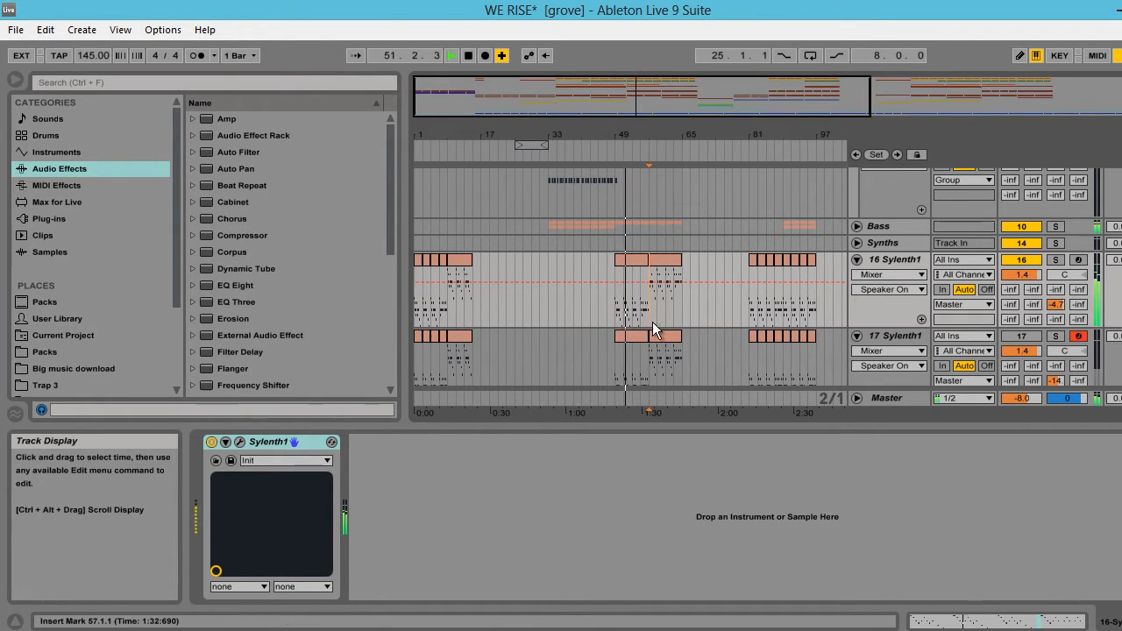
{"action": "left_click_drag", "start_coordinate": [719, 112], "coordinate": [714, 109]}
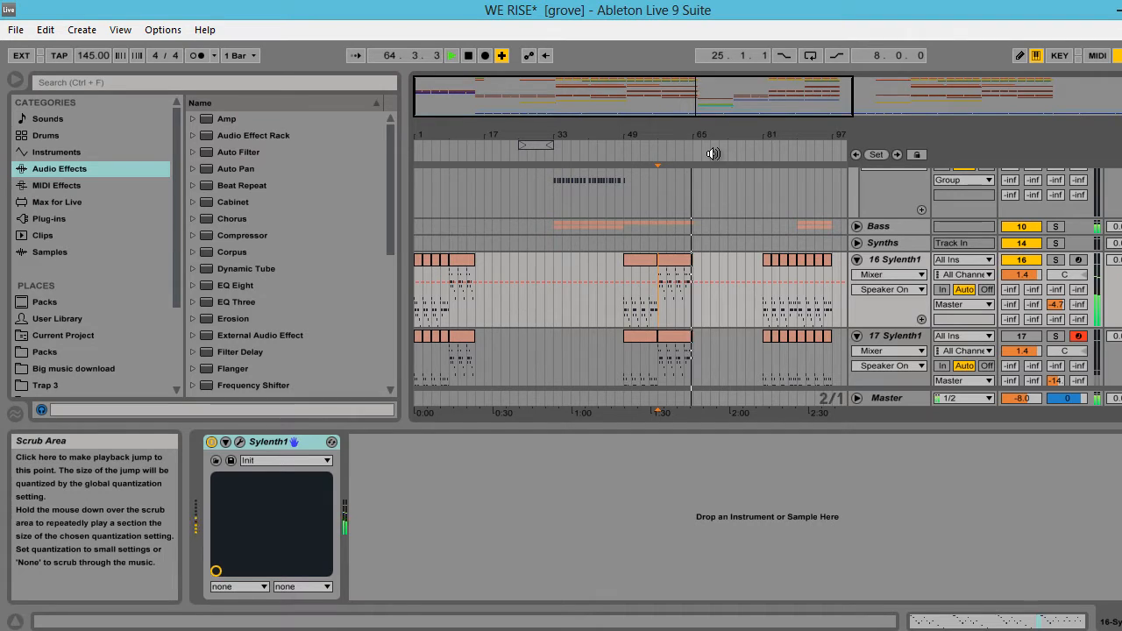
{"action": "key", "text": "space"}
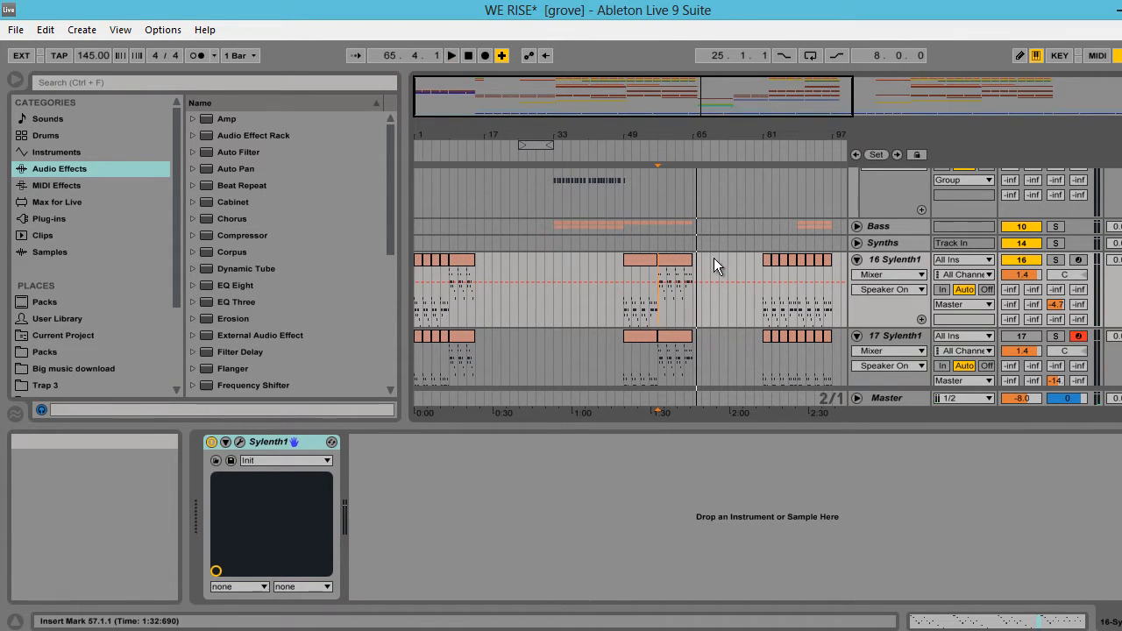
{"action": "left_click", "coordinate": [641, 257]}
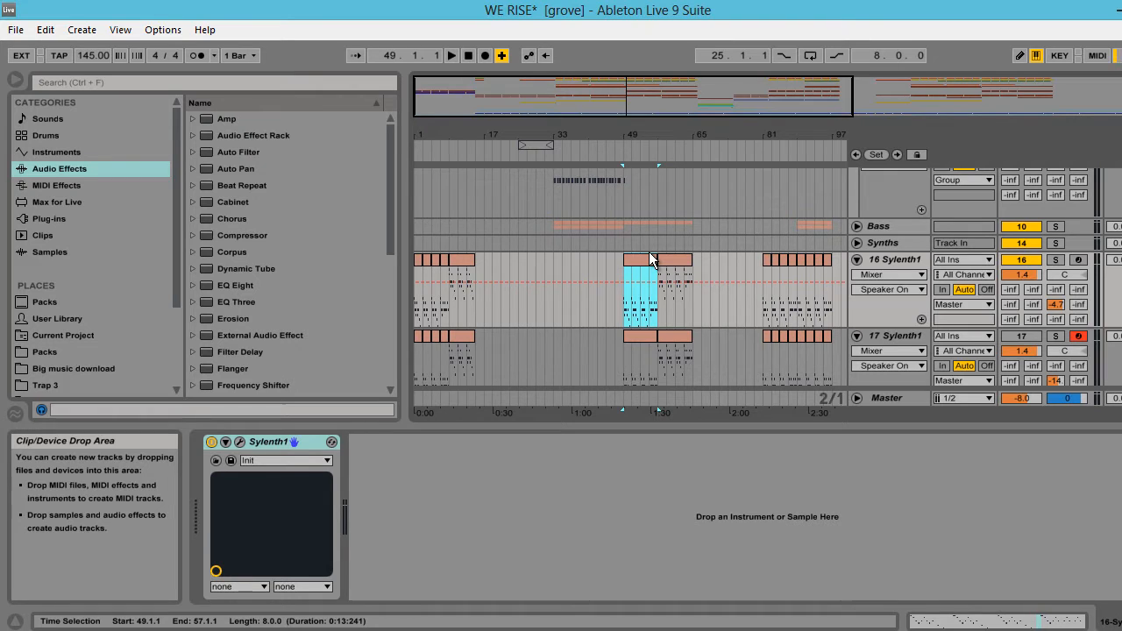
- Solo track 17 Sylenth1 and initialise the preset in its Sylenth1 synth
{"action": "left_click", "coordinate": [1056, 335]}
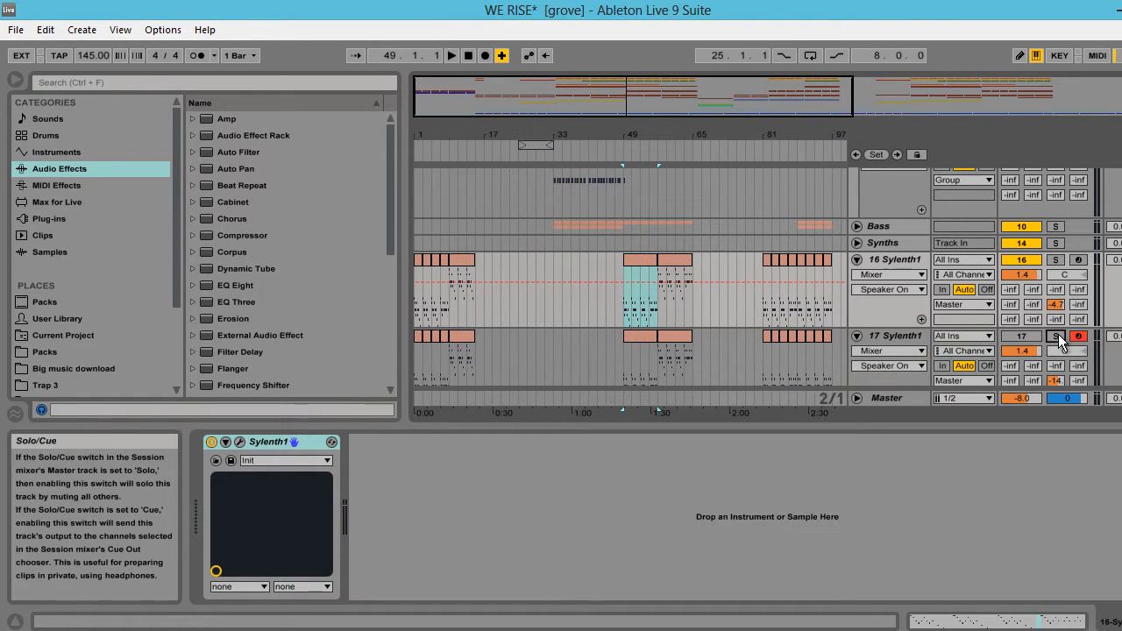
{"action": "left_click", "coordinate": [911, 336]}
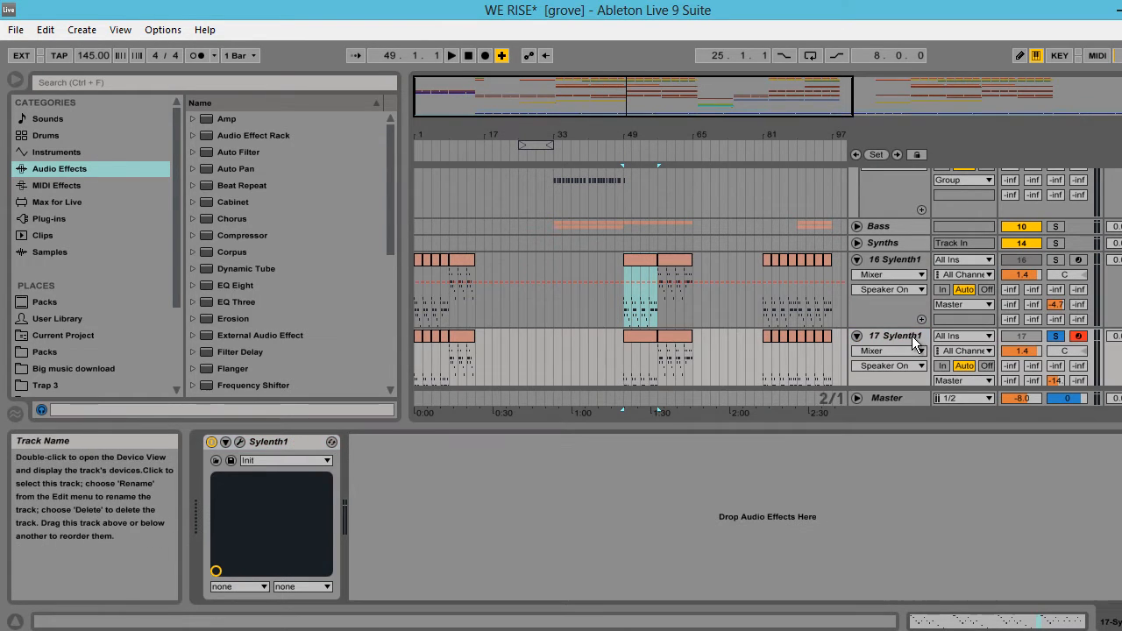
{"action": "left_click", "coordinate": [240, 440]}
{"action": "left_click", "coordinate": [436, 280]}
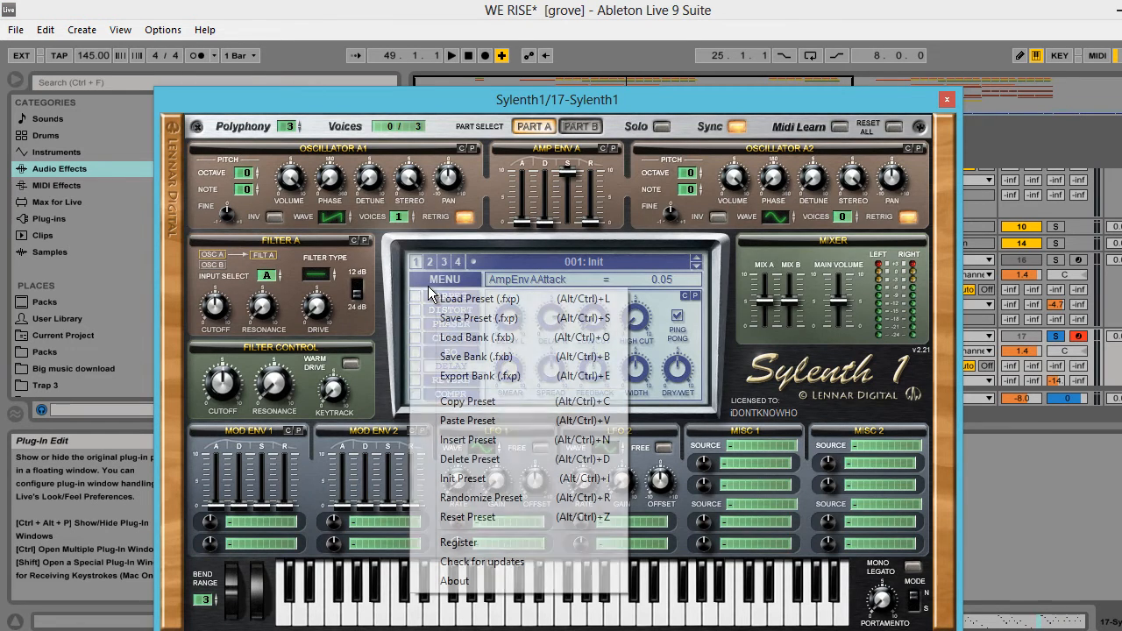
{"action": "left_click", "coordinate": [473, 478]}
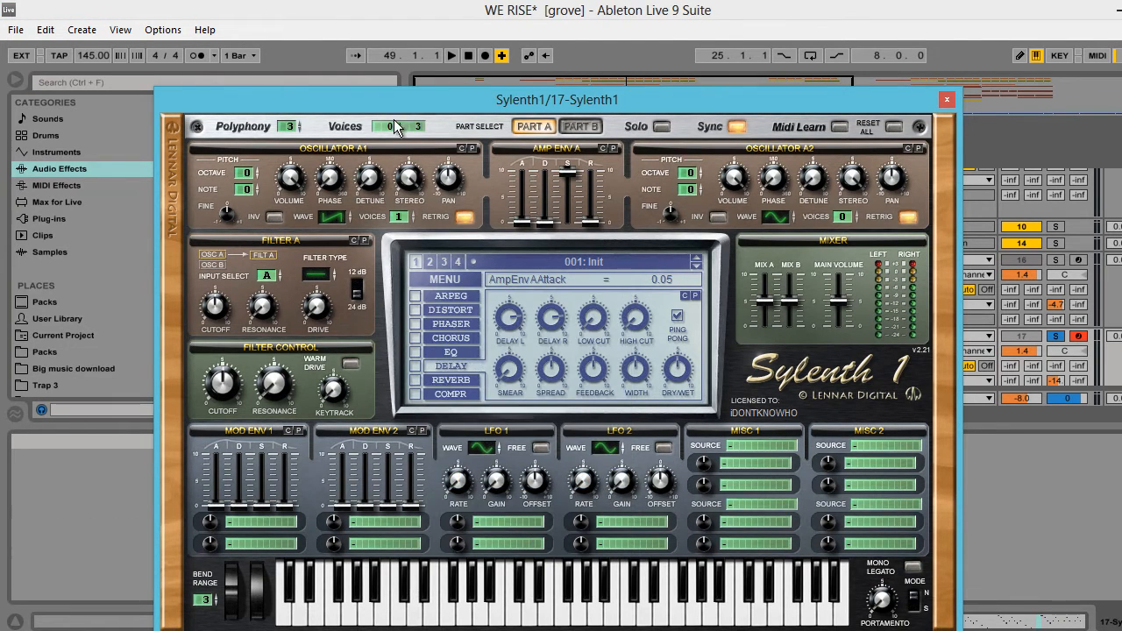
- Set oscillator A1 to a Pulse wave with 2 voices and turn its retrigger off
{"action": "left_click", "coordinate": [333, 217]}
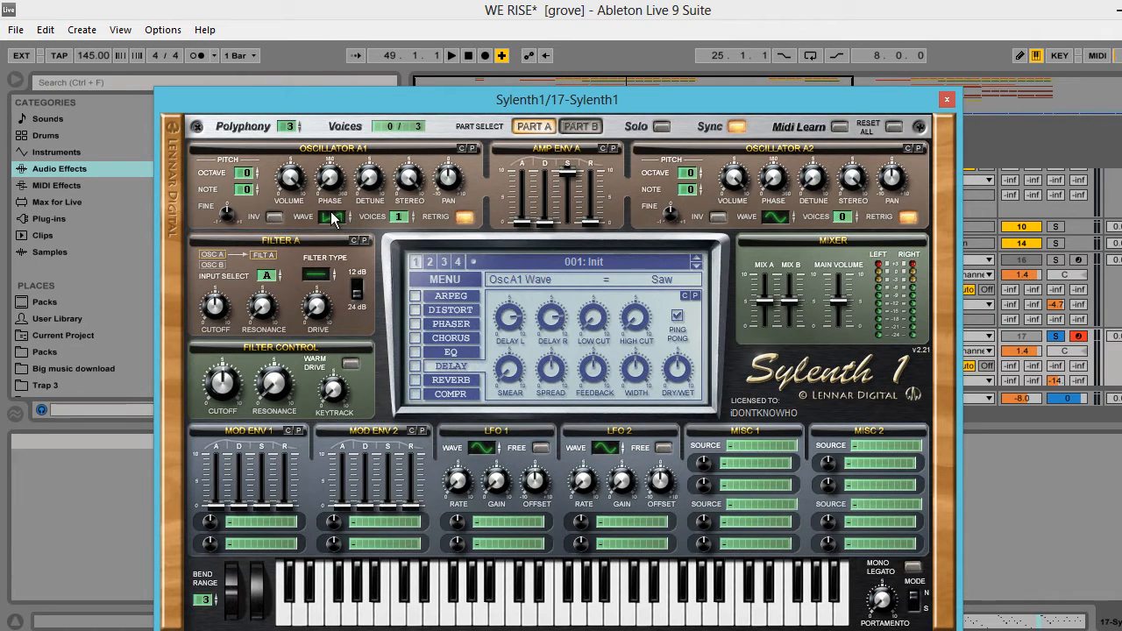
{"action": "left_click_drag", "start_coordinate": [350, 277], "coordinate": [341, 201]}
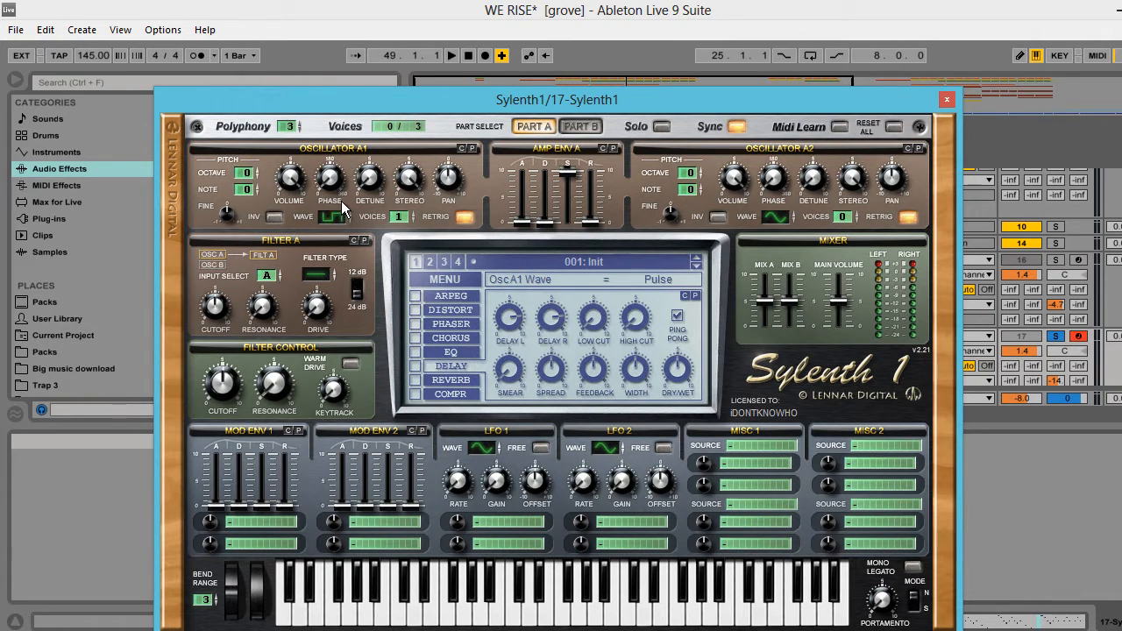
{"action": "left_click", "coordinate": [402, 217]}
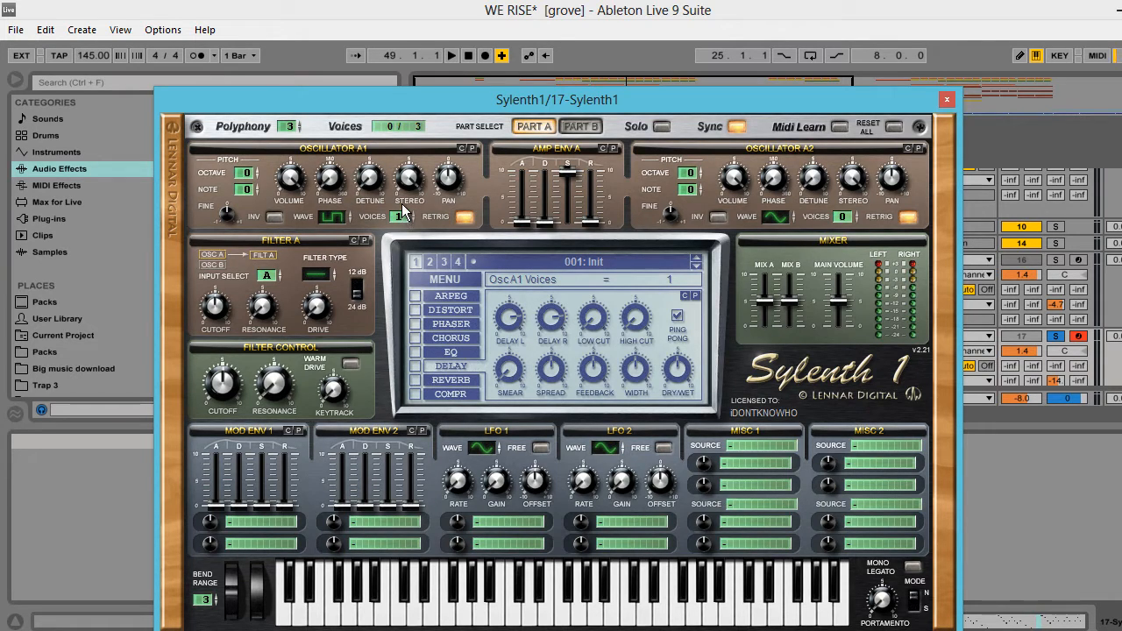
{"action": "left_click", "coordinate": [466, 217]}
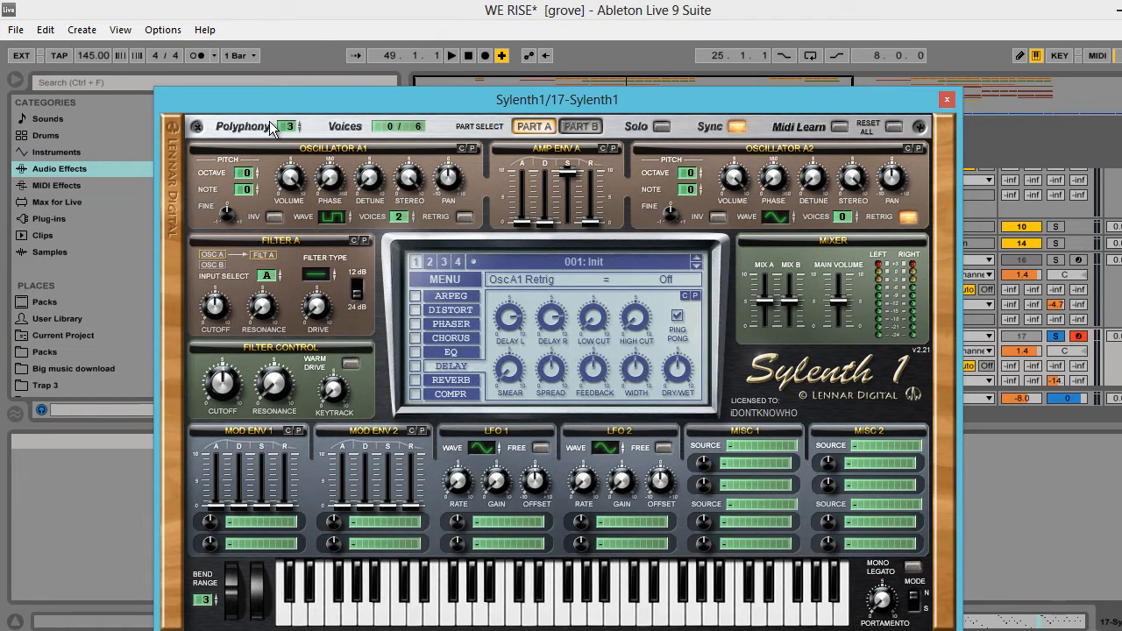
- Raise oscillator A1 to octave +1 and set its detune to 3.00
{"action": "left_click_drag", "start_coordinate": [248, 178], "coordinate": [254, 172]}
{"action": "left_click", "coordinate": [298, 184]}
{"action": "left_click_drag", "start_coordinate": [373, 179], "coordinate": [373, 156]}
{"action": "left_click_drag", "start_coordinate": [368, 177], "coordinate": [371, 184]}
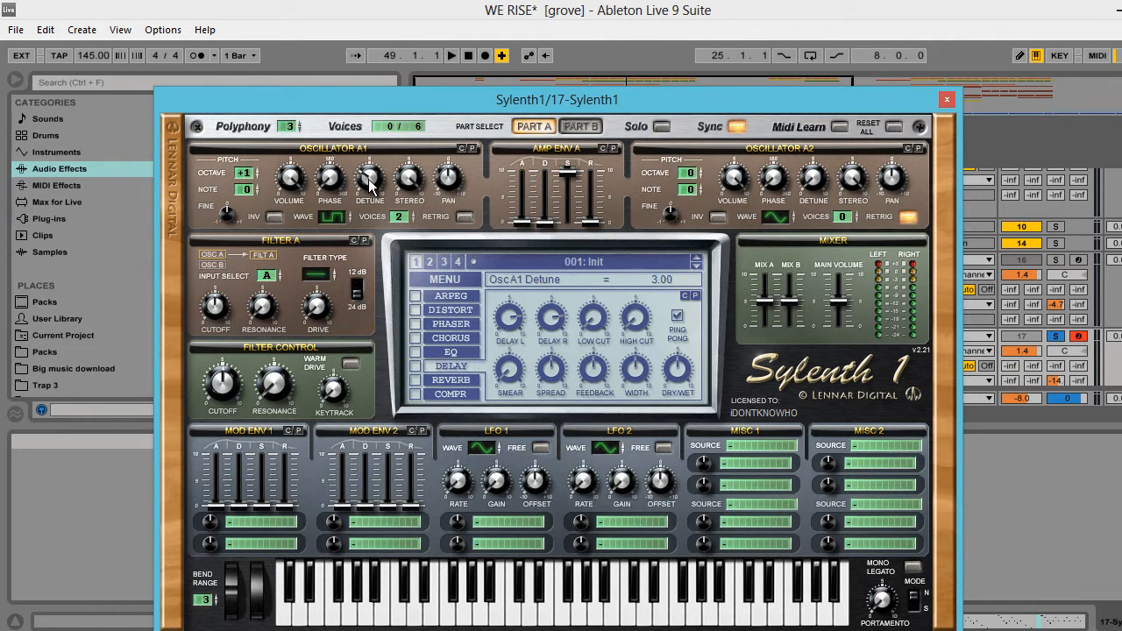
{"action": "left_click", "coordinate": [417, 182]}
- Set oscillator A2 to a TriSaw wave with 2 voices, retrigger off and octave +1
{"action": "left_click", "coordinate": [839, 219]}
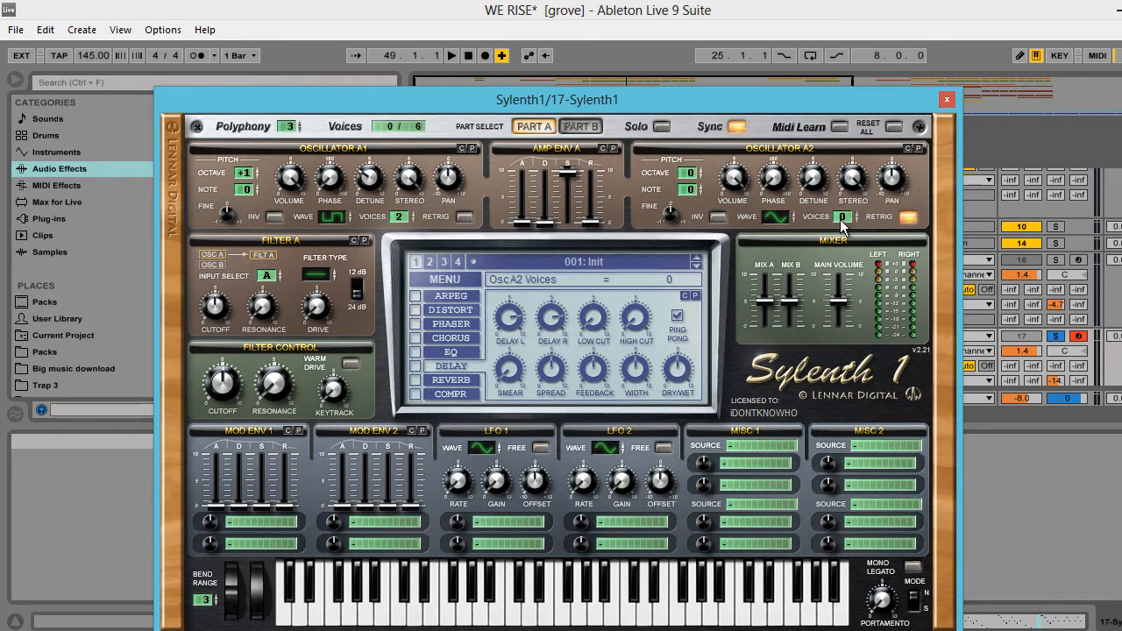
{"action": "left_click", "coordinate": [773, 218]}
{"action": "left_click_drag", "start_coordinate": [777, 217], "coordinate": [789, 149]}
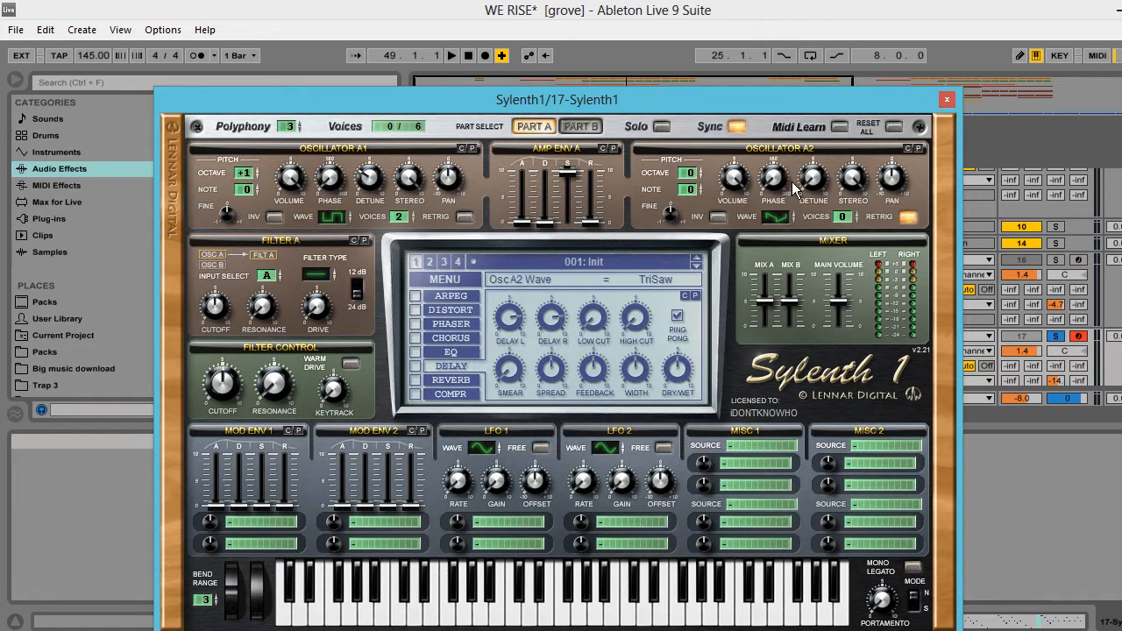
{"action": "left_click", "coordinate": [845, 218]}
{"action": "left_click", "coordinate": [850, 213]}
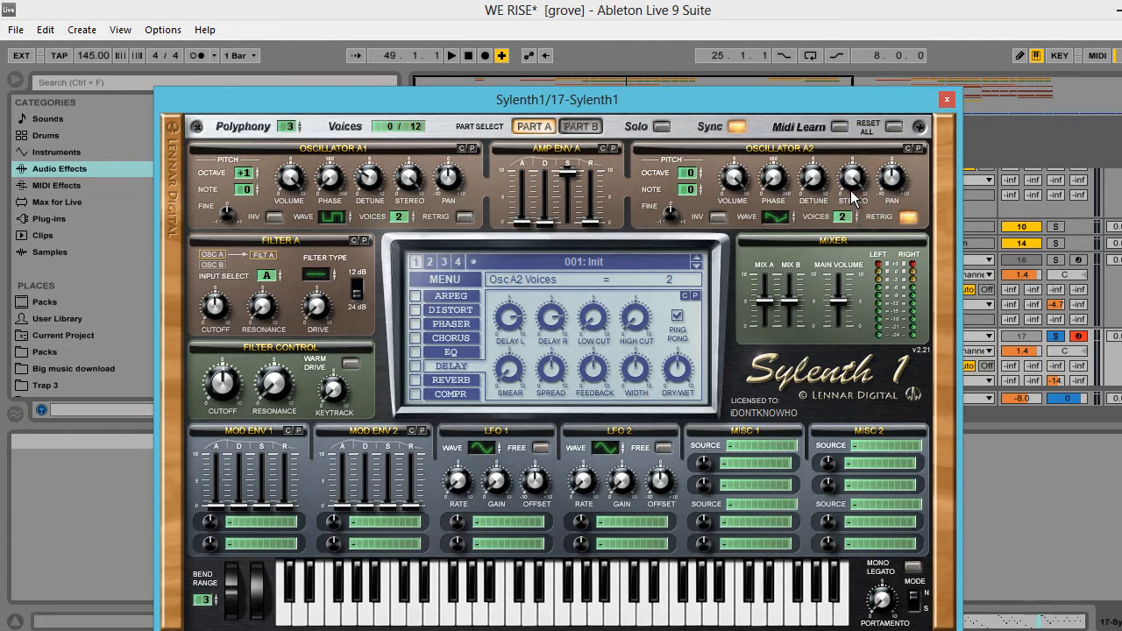
{"action": "left_click", "coordinate": [909, 219]}
{"action": "left_click", "coordinate": [697, 173]}
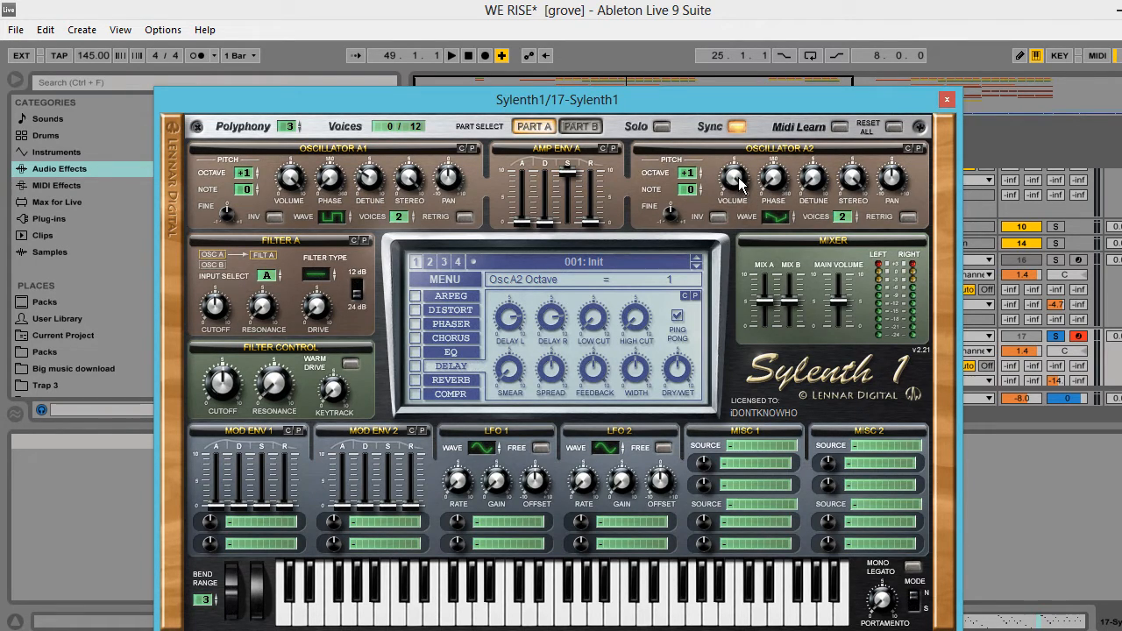
- Fine-tune oscillator A2's volume and raise its phase
{"action": "left_click", "coordinate": [738, 183]}
{"action": "mouse_move", "coordinate": [741, 183]}
{"action": "left_mouse_down"}
{"action": "mouse_move", "coordinate": [743, 214]}
{"action": "mouse_move", "coordinate": [746, 190]}
{"action": "left_mouse_up"}
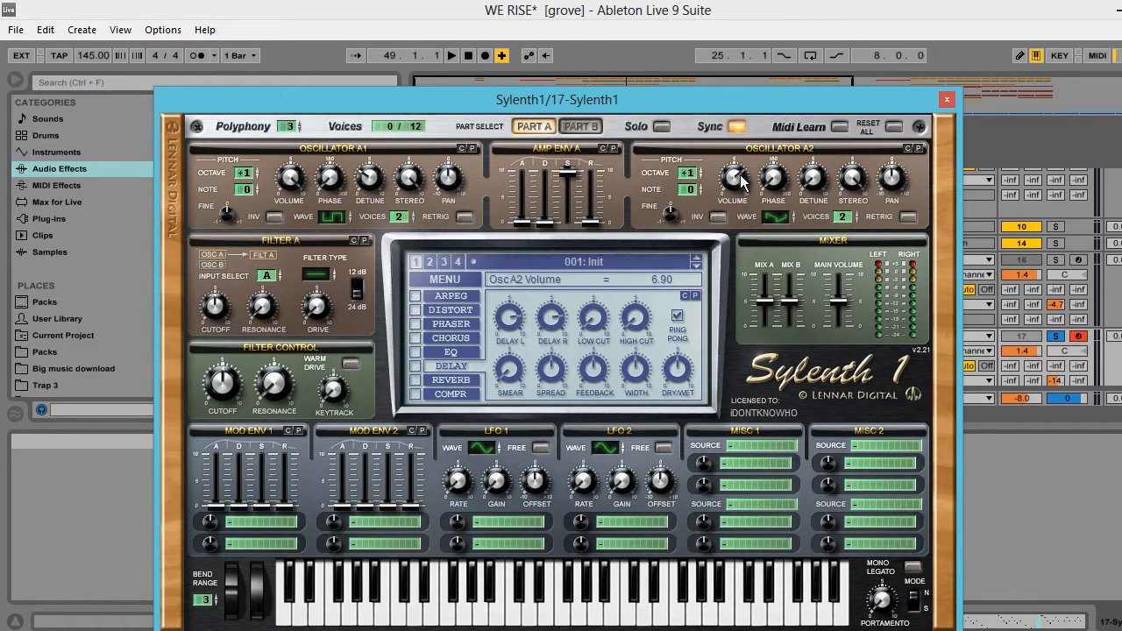
{"action": "left_click_drag", "start_coordinate": [742, 182], "coordinate": [745, 178]}
{"action": "left_click_drag", "start_coordinate": [775, 188], "coordinate": [757, 107]}
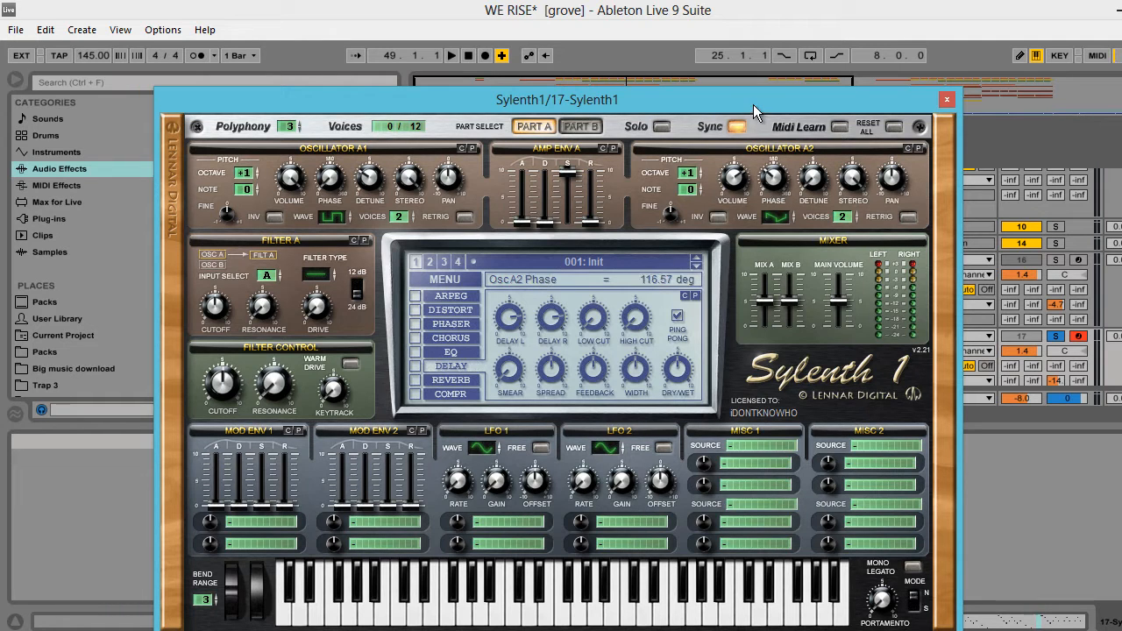
{"action": "left_click_drag", "start_coordinate": [783, 158], "coordinate": [776, 181]}
- Adjust oscillator A2's detune and set its stereo to 4.90
{"action": "left_click", "coordinate": [815, 182]}
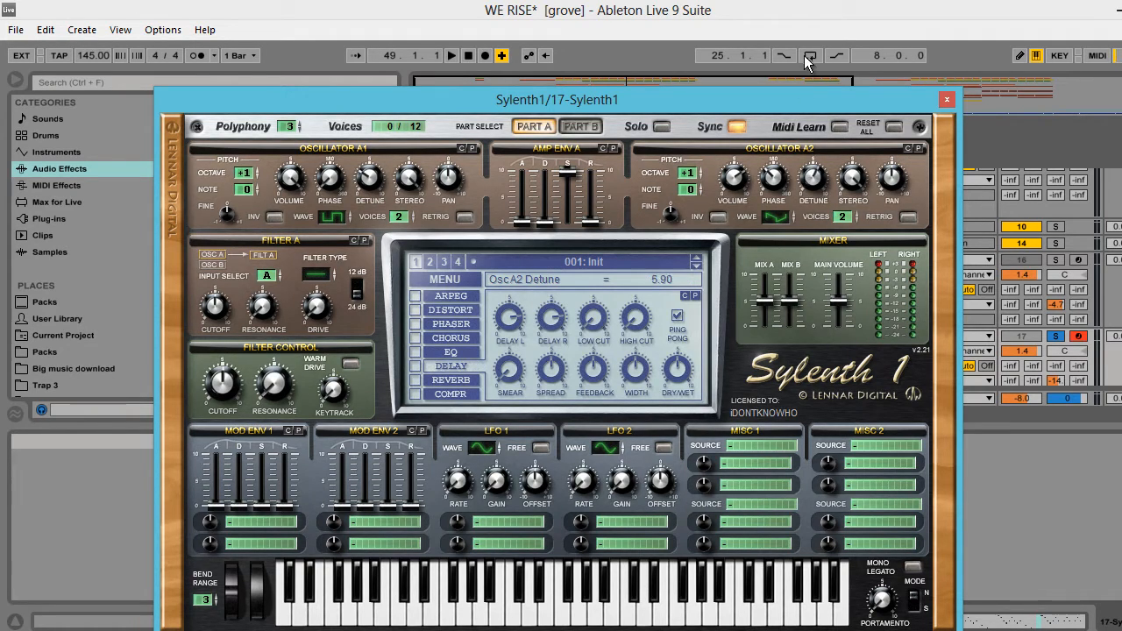
{"action": "left_click_drag", "start_coordinate": [804, 55], "coordinate": [833, 131]}
{"action": "mouse_move", "coordinate": [859, 180]}
{"action": "left_mouse_down"}
{"action": "mouse_move", "coordinate": [866, 232]}
{"action": "mouse_move", "coordinate": [858, 179]}
{"action": "left_mouse_up"}
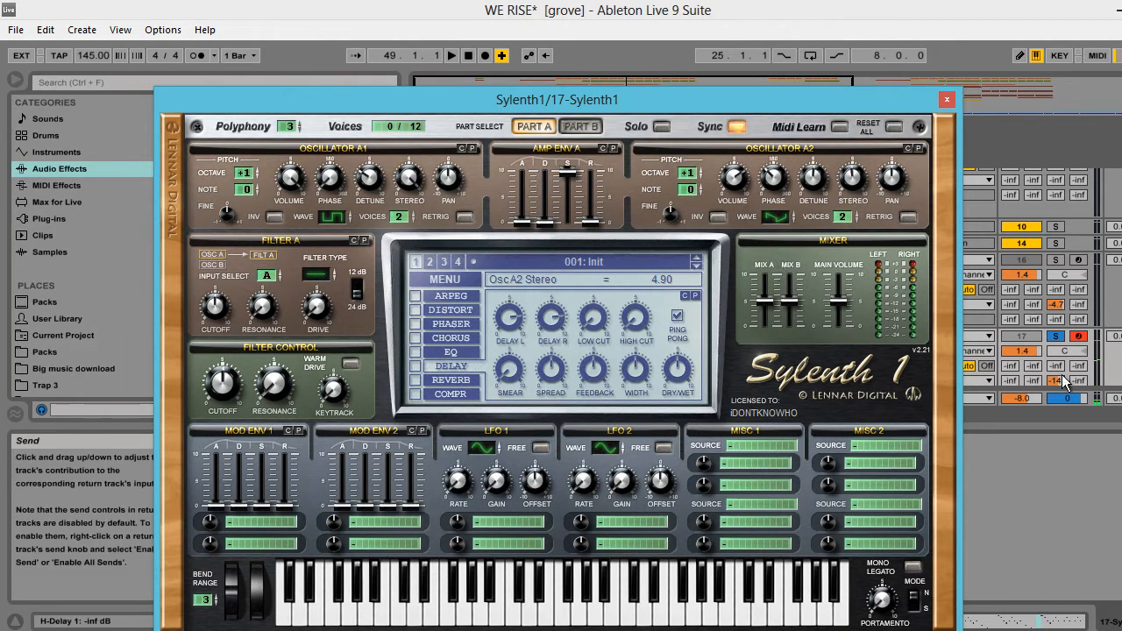
- Turn track 17's active send down to -inf and set Mix B in the synth's mixer to 0.00
{"action": "left_click_drag", "start_coordinate": [1061, 382], "coordinate": [1060, 382]}
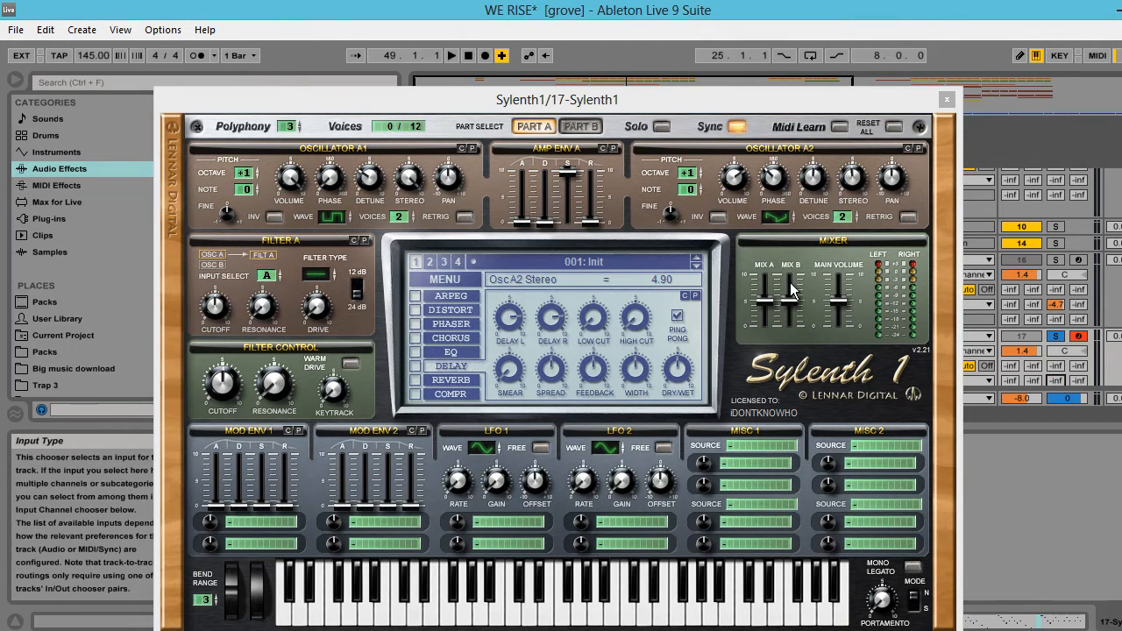
{"action": "left_click_drag", "start_coordinate": [789, 298], "coordinate": [792, 333]}
{"action": "left_click", "coordinate": [735, 124]}
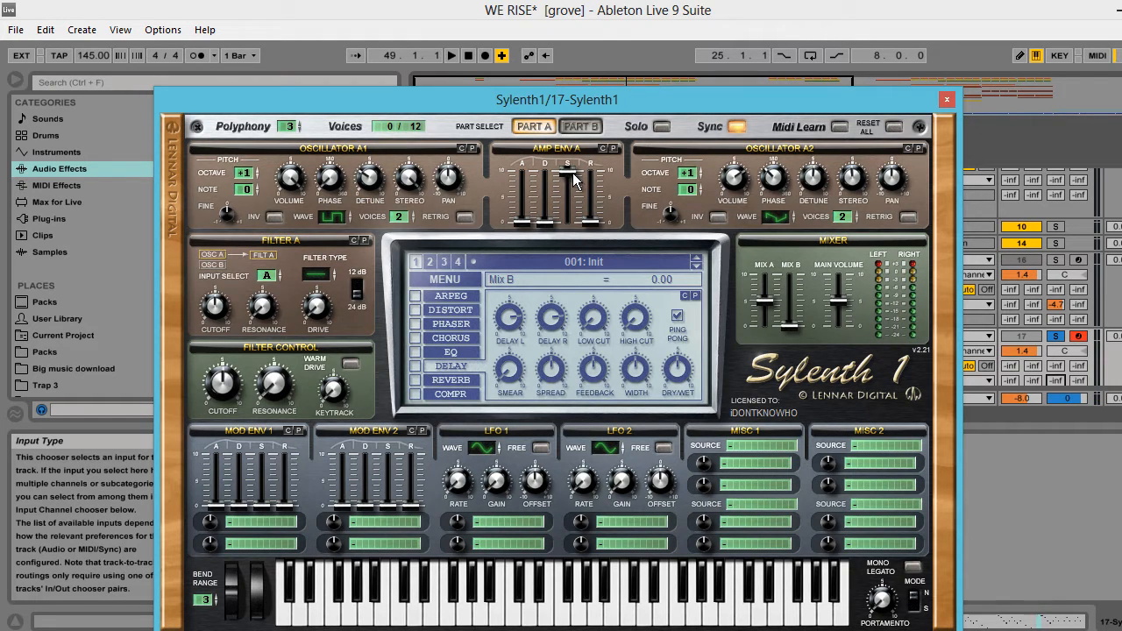
- Lower the sustain of Amp Env A to zero and set its decay to 3.97
{"action": "left_click_drag", "start_coordinate": [570, 172], "coordinate": [616, 386]}
{"action": "left_click", "coordinate": [547, 227]}
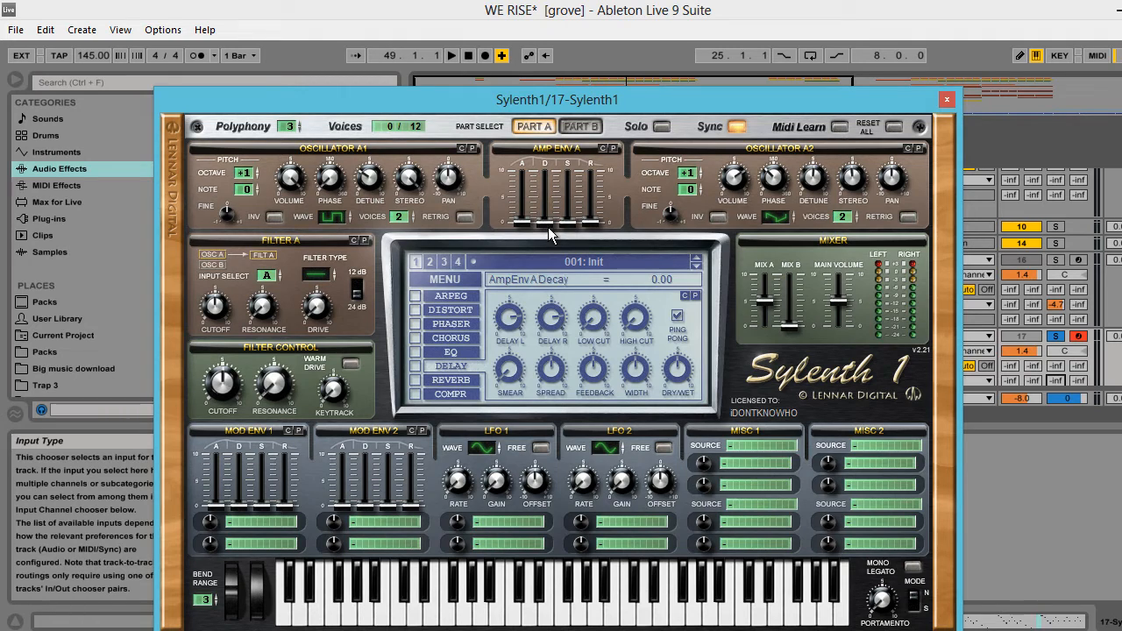
{"action": "left_click_drag", "start_coordinate": [553, 224], "coordinate": [560, 173]}
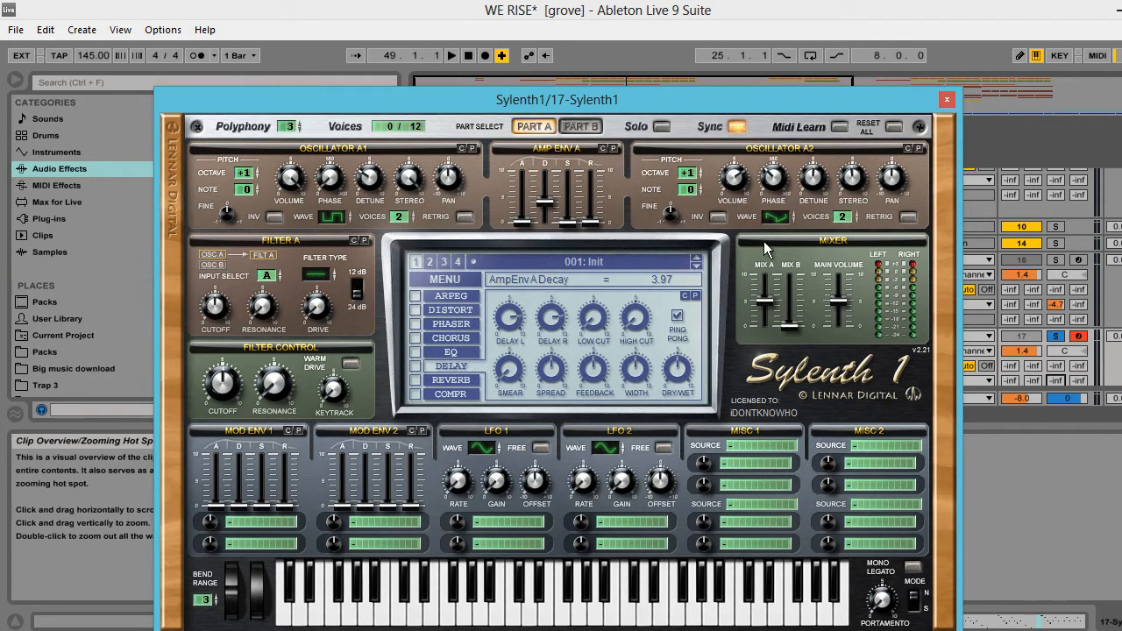
- Set Filter A to Lowpass with input A and raise its drive to 3.00
{"action": "left_click", "coordinate": [321, 280]}
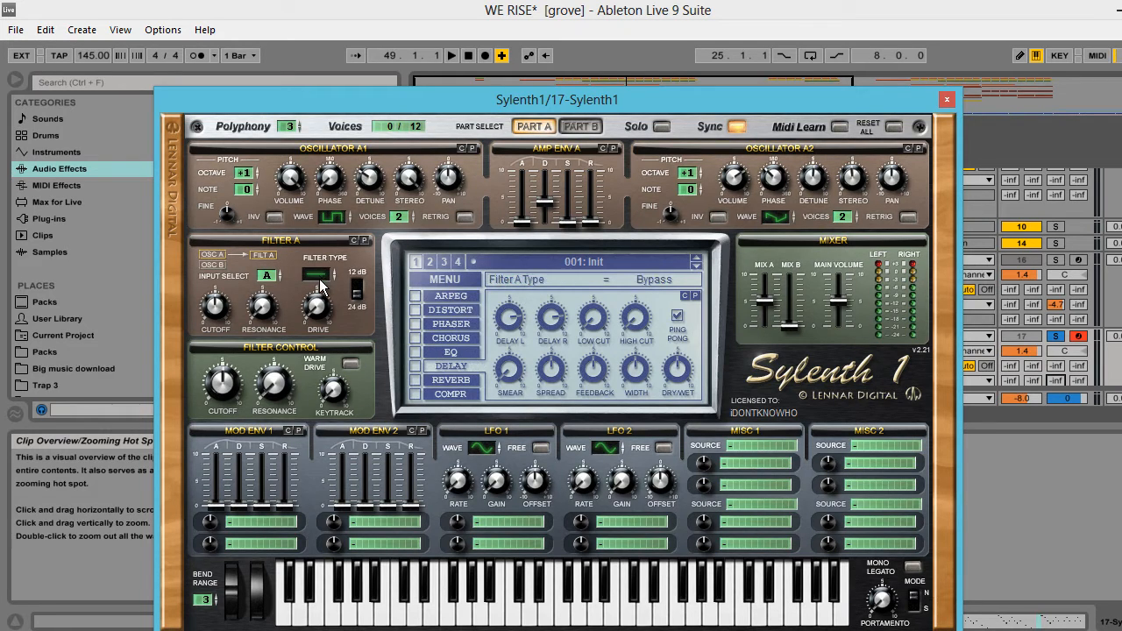
{"action": "left_click", "coordinate": [268, 277]}
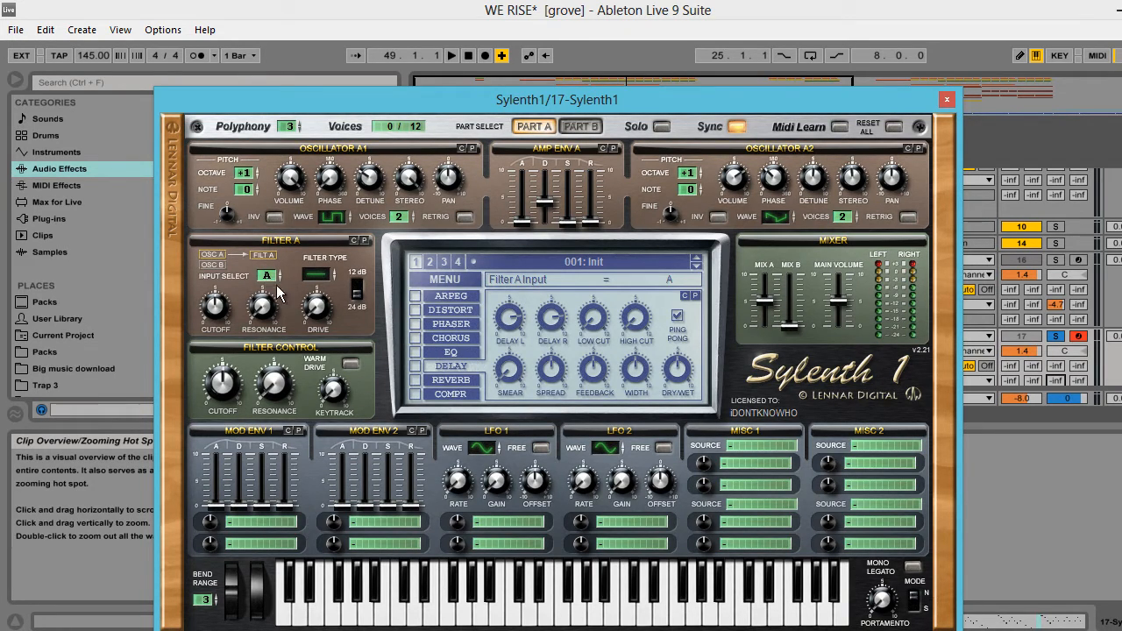
{"action": "left_click", "coordinate": [281, 278]}
{"action": "left_click_drag", "start_coordinate": [281, 263], "coordinate": [322, 278]}
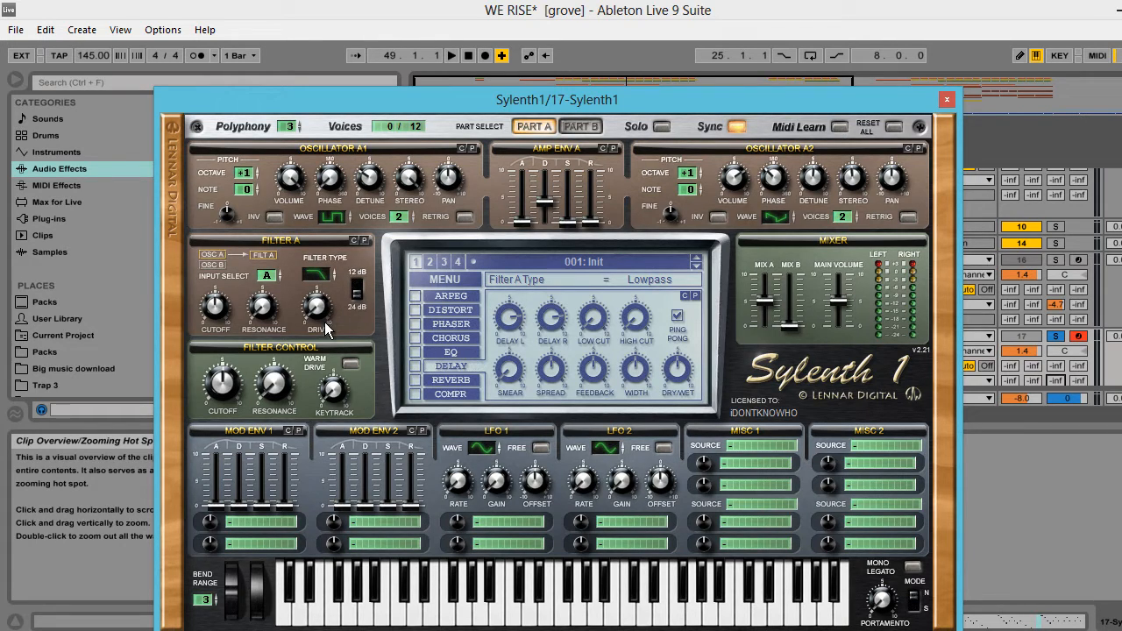
{"action": "left_click", "coordinate": [318, 312]}
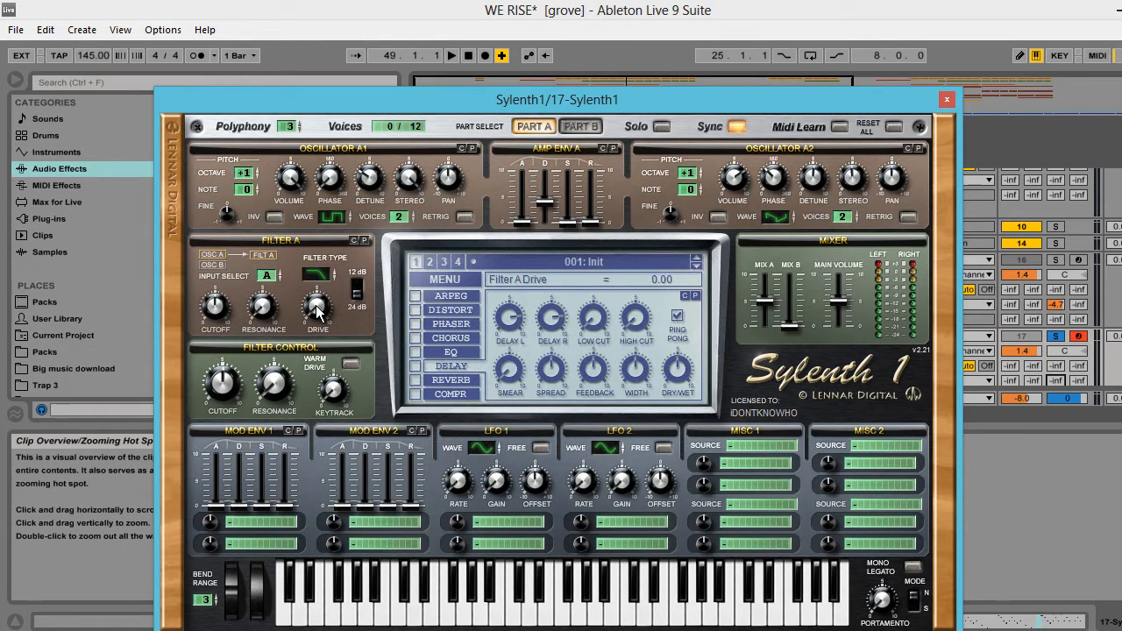
{"action": "left_click_drag", "start_coordinate": [299, 239], "coordinate": [299, 233]}
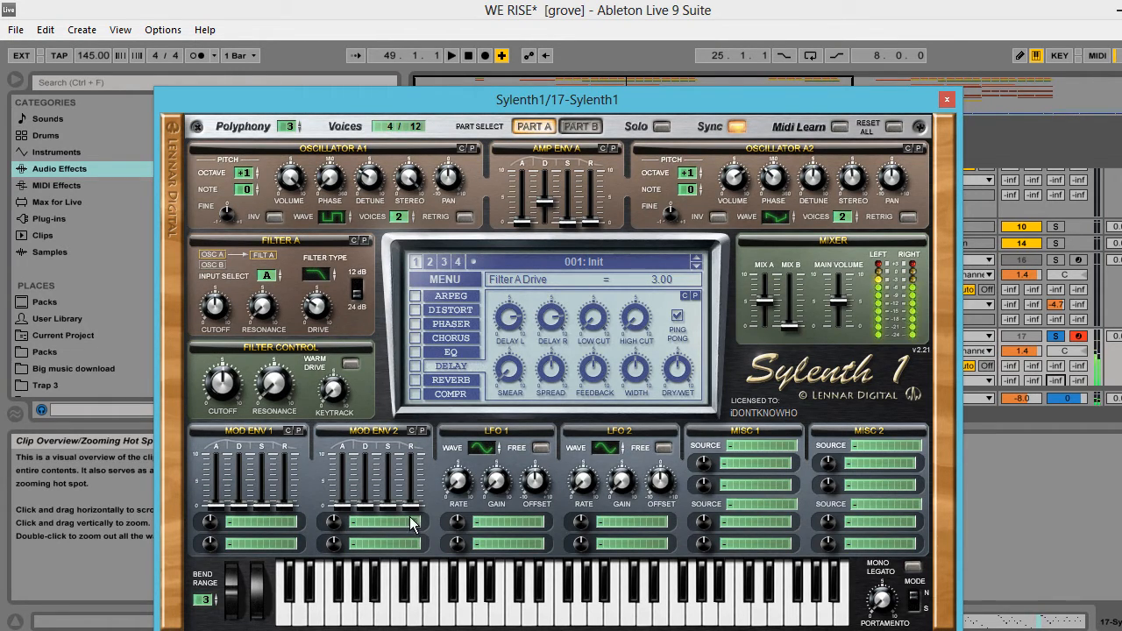
- Assign Mod Env 1 to Cutoff AB and set its decay to 3.16, keeping Mix B at 0.00
{"action": "left_click", "coordinate": [248, 523]}
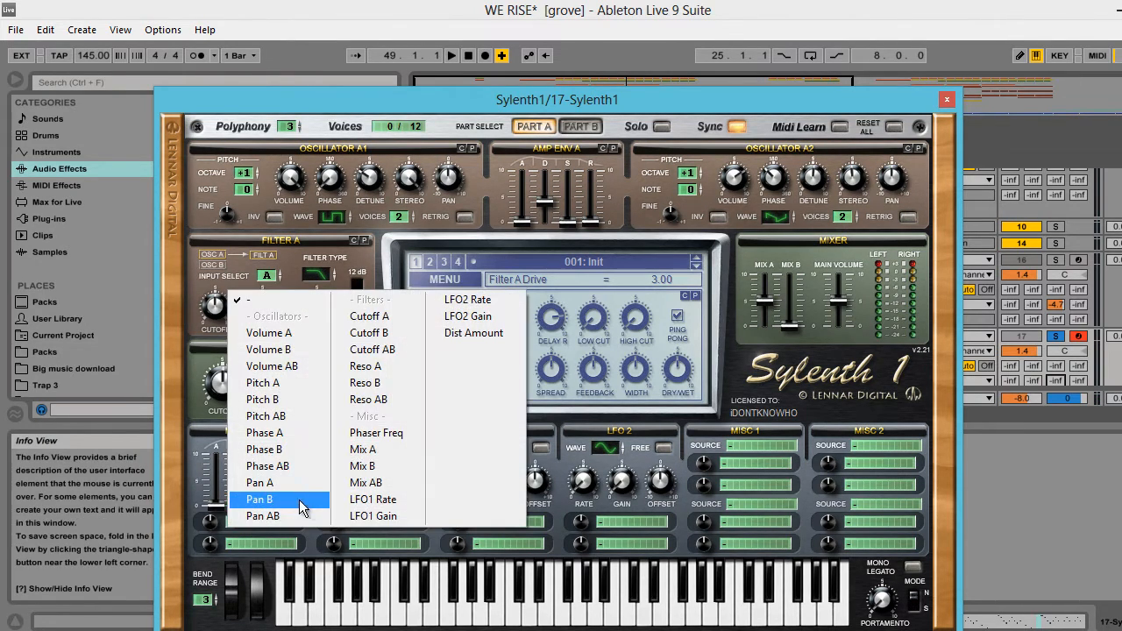
{"action": "left_click", "coordinate": [401, 349]}
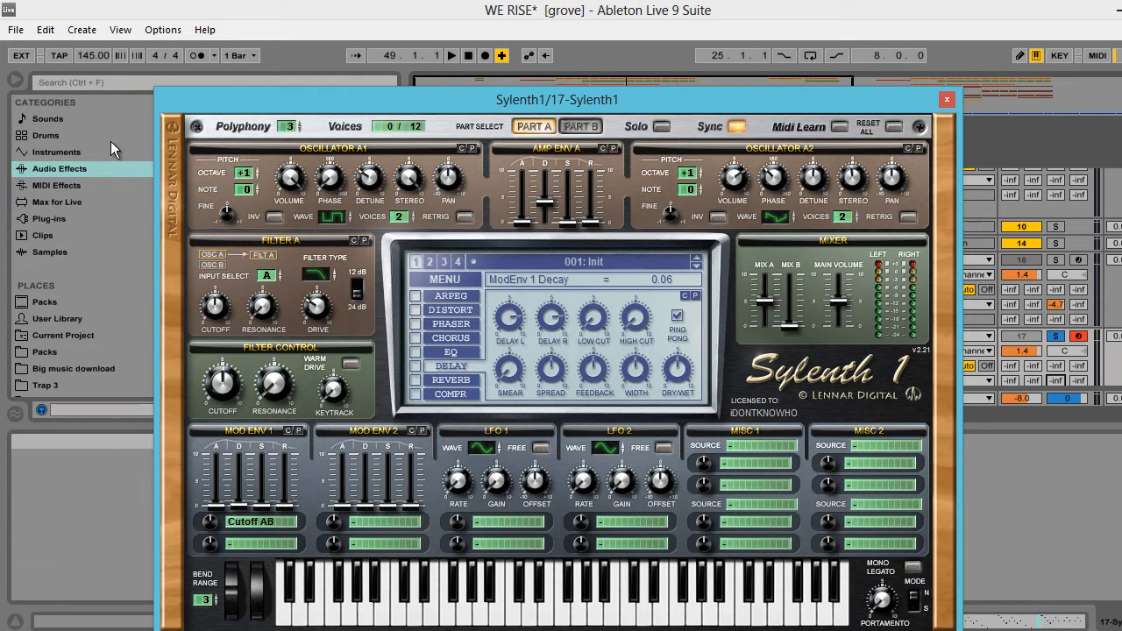
{"action": "left_click_drag", "start_coordinate": [790, 330], "coordinate": [838, 627]}
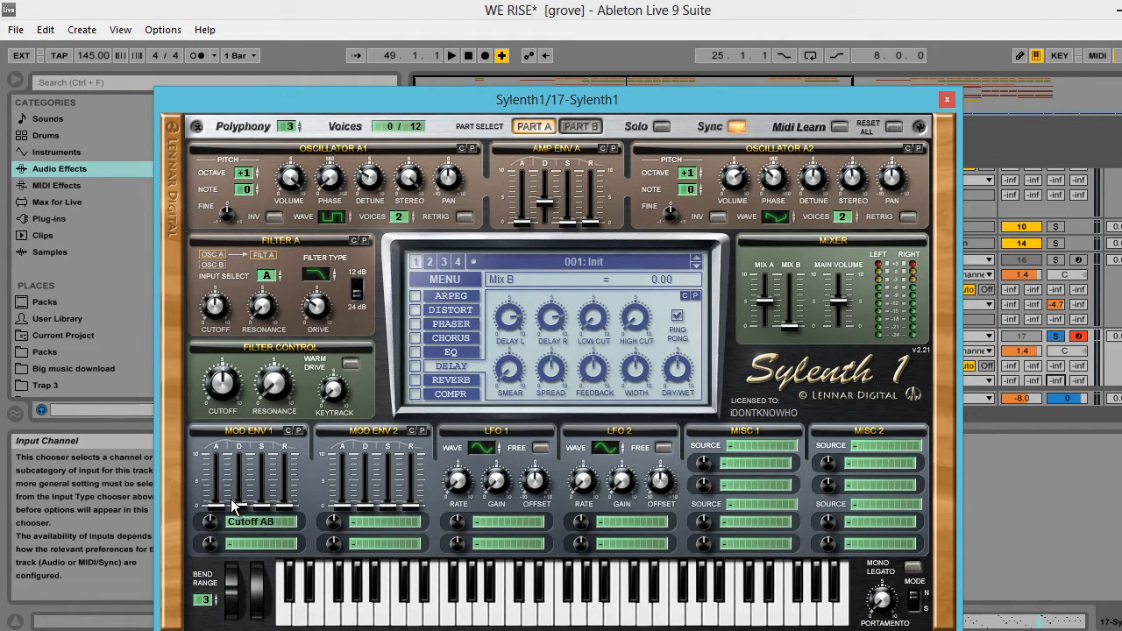
{"action": "left_click_drag", "start_coordinate": [244, 506], "coordinate": [243, 496]}
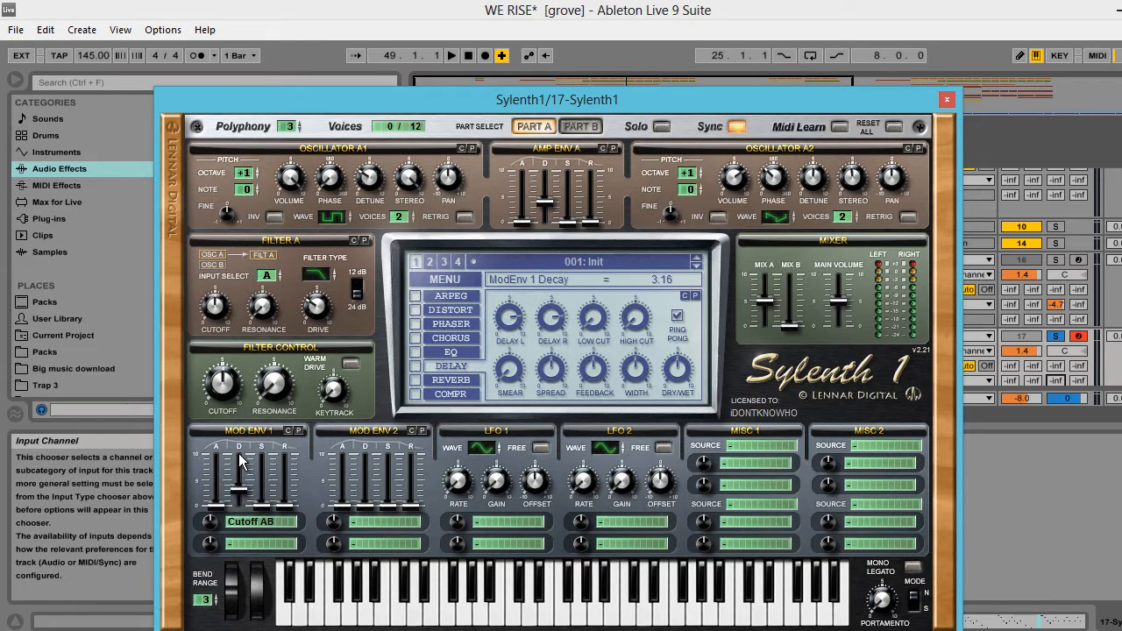
- Set the decay of Mod Env 1 to 2.70 and assign Mod Env 2 to Pitch AB
{"action": "left_click_drag", "start_coordinate": [239, 453], "coordinate": [239, 447]}
{"action": "mouse_move", "coordinate": [248, 489]}
{"action": "left_mouse_down"}
{"action": "mouse_move", "coordinate": [236, 471]}
{"action": "mouse_move", "coordinate": [232, 522]}
{"action": "mouse_move", "coordinate": [215, 530]}
{"action": "mouse_move", "coordinate": [216, 512]}
{"action": "mouse_move", "coordinate": [217, 538]}
{"action": "mouse_move", "coordinate": [219, 508]}
{"action": "mouse_move", "coordinate": [243, 489]}
{"action": "mouse_move", "coordinate": [247, 503]}
{"action": "left_mouse_up"}
{"action": "left_click", "coordinate": [364, 523]}
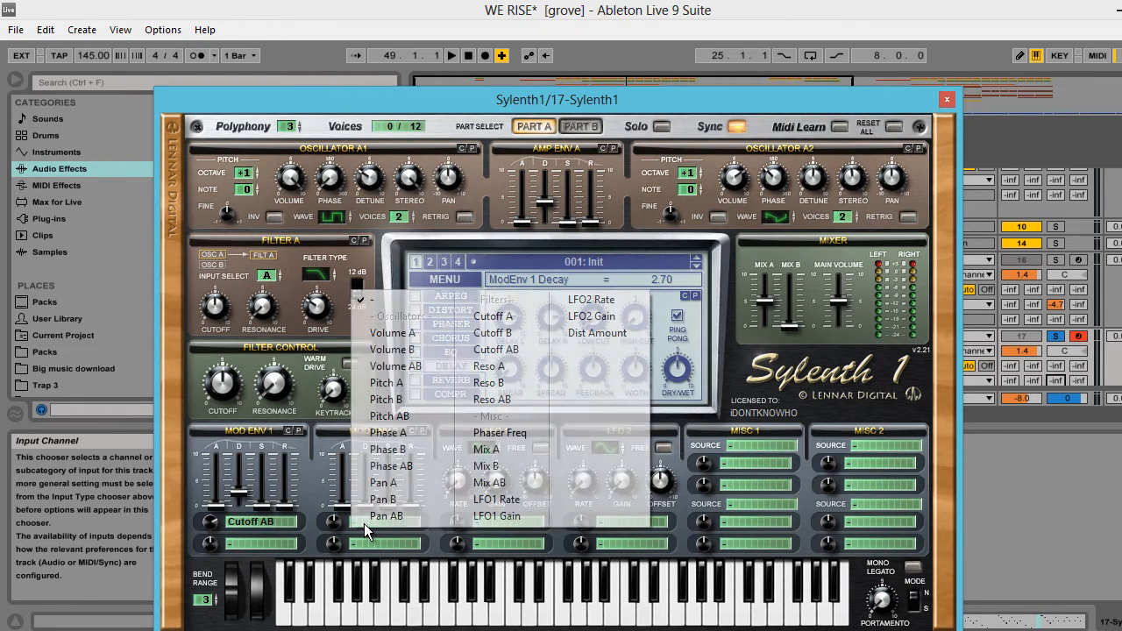
{"action": "left_click", "coordinate": [406, 417]}
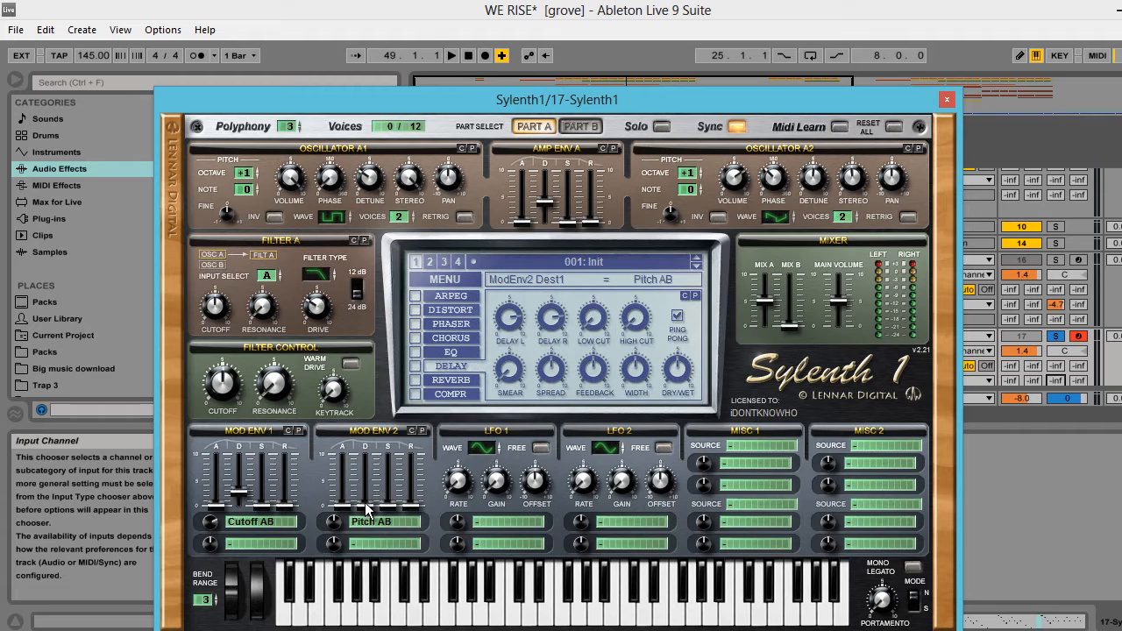
- Set the decay of Mod Env 2 to 0.75
{"action": "left_click", "coordinate": [367, 508]}
{"action": "mouse_move", "coordinate": [329, 523]}
{"action": "left_mouse_down"}
{"action": "mouse_move", "coordinate": [338, 499]}
{"action": "mouse_move", "coordinate": [333, 512]}
{"action": "left_mouse_up"}
{"action": "left_click", "coordinate": [368, 506]}
{"action": "mouse_move", "coordinate": [366, 503]}
{"action": "left_mouse_down"}
{"action": "mouse_move", "coordinate": [370, 474]}
{"action": "mouse_move", "coordinate": [377, 517]}
{"action": "mouse_move", "coordinate": [377, 489]}
{"action": "mouse_move", "coordinate": [375, 504]}
{"action": "left_mouse_up"}
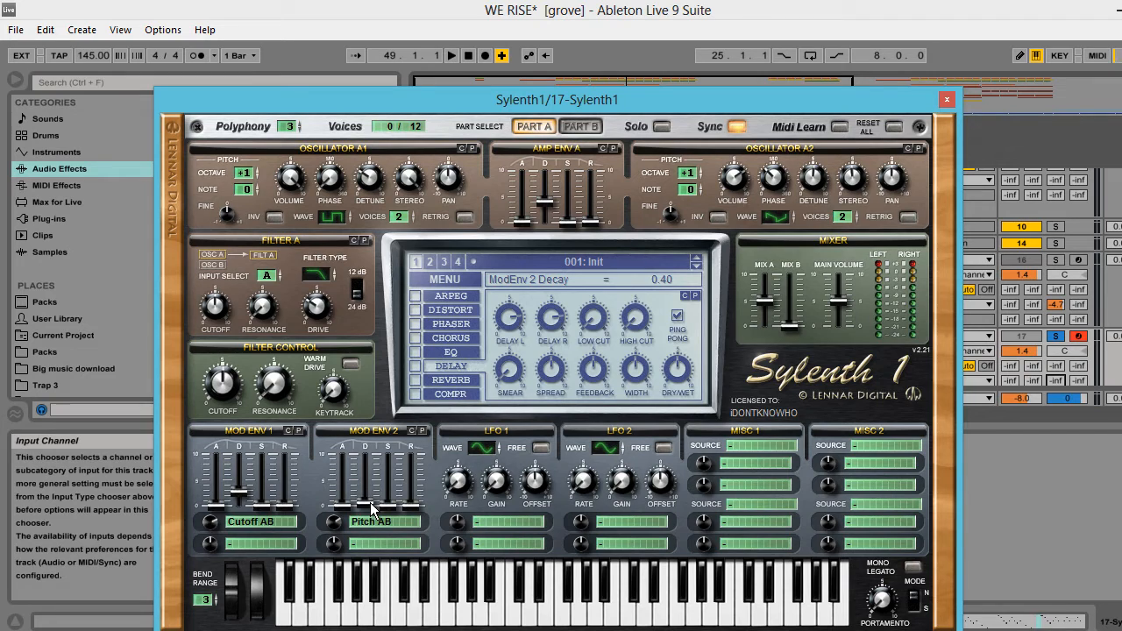
{"action": "left_click", "coordinate": [511, 611]}
{"action": "left_click_drag", "start_coordinate": [381, 501], "coordinate": [381, 500]}
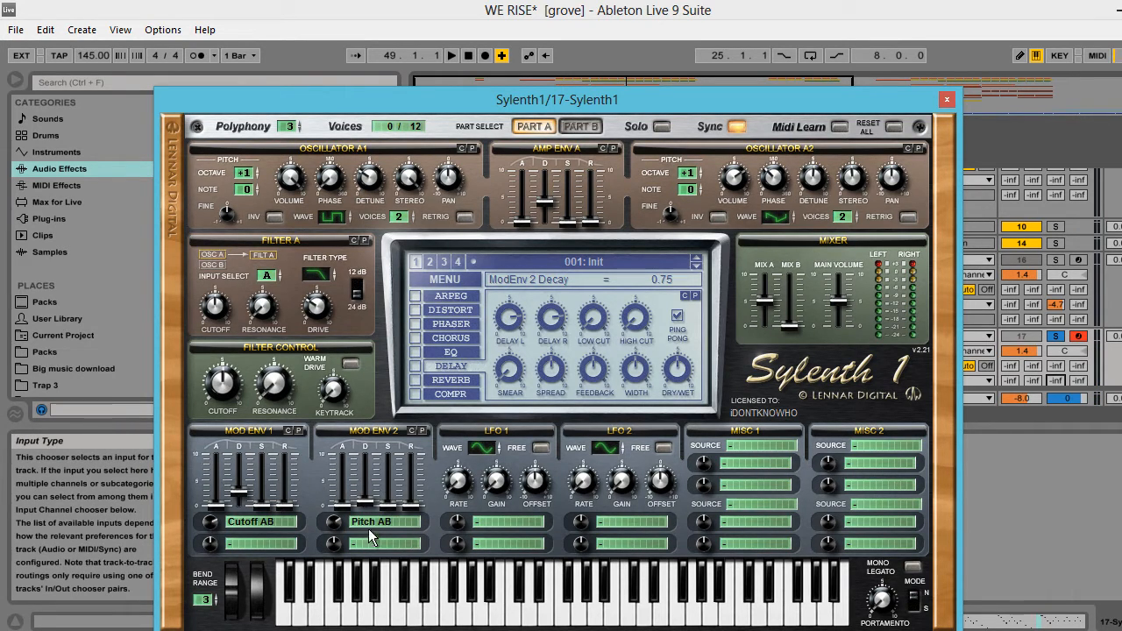
- Enable the delay effect, set its left time to 1/64, shorten its right time and set its feedback to 16.19%
{"action": "left_click", "coordinate": [416, 367]}
{"action": "left_click", "coordinate": [509, 318]}
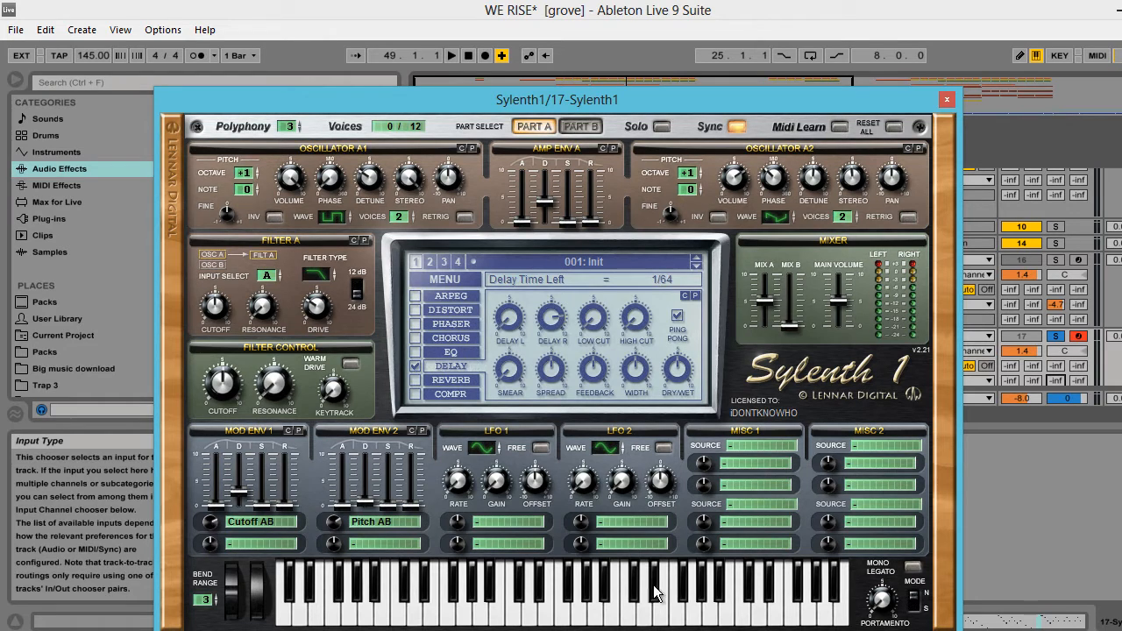
{"action": "left_click", "coordinate": [548, 316]}
{"action": "left_click_drag", "start_coordinate": [549, 321], "coordinate": [620, 612]}
{"action": "left_click_drag", "start_coordinate": [599, 372], "coordinate": [601, 523]}
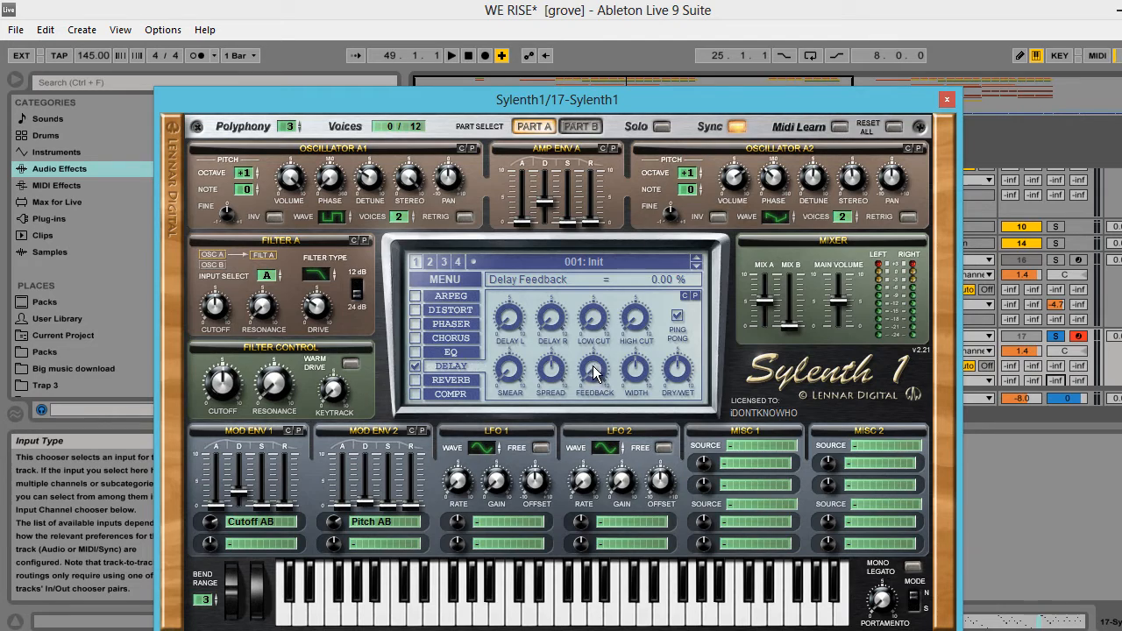
{"action": "left_click_drag", "start_coordinate": [597, 352], "coordinate": [643, 316]}
{"action": "mouse_move", "coordinate": [586, 366]}
{"action": "left_mouse_down"}
{"action": "mouse_move", "coordinate": [583, 348]}
{"action": "mouse_move", "coordinate": [580, 360]}
{"action": "left_mouse_up"}
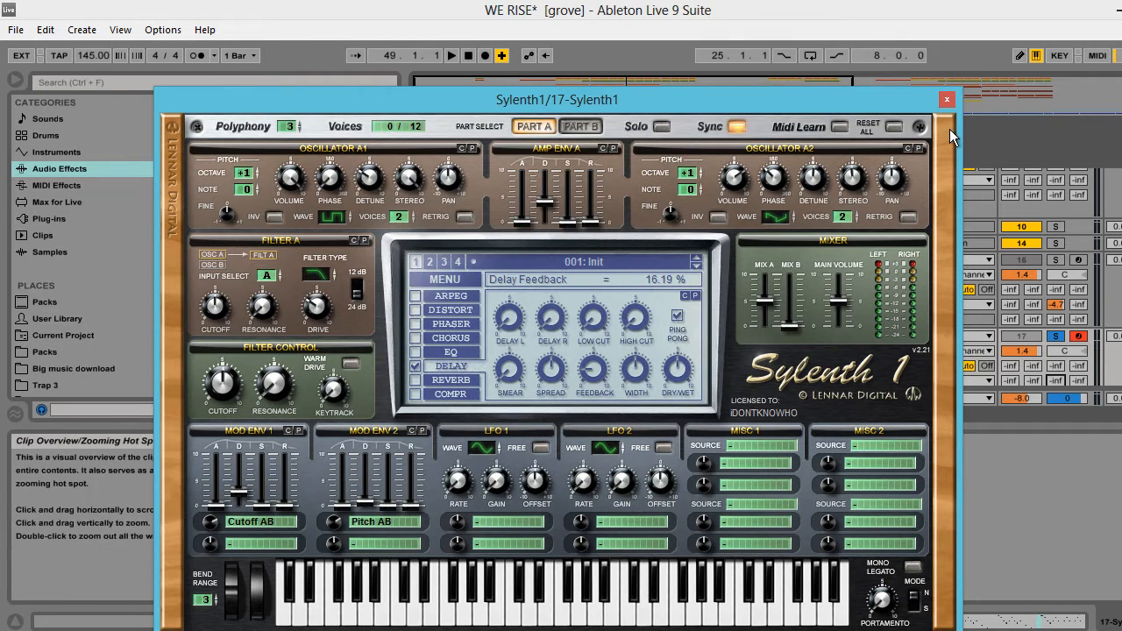
- Close the synth window and audition track 17's clip from bar 49
{"action": "left_click", "coordinate": [948, 98]}
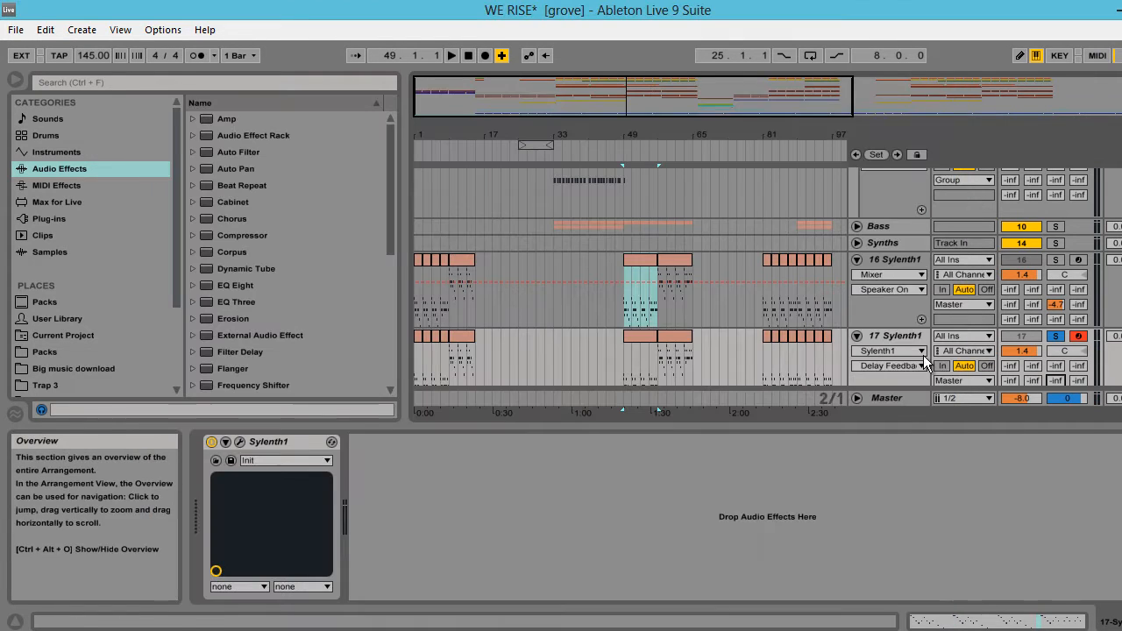
{"action": "left_click", "coordinate": [646, 359]}
{"action": "scroll", "coordinate": [991, 323], "scroll_direction": "down", "scroll_amount": 3}
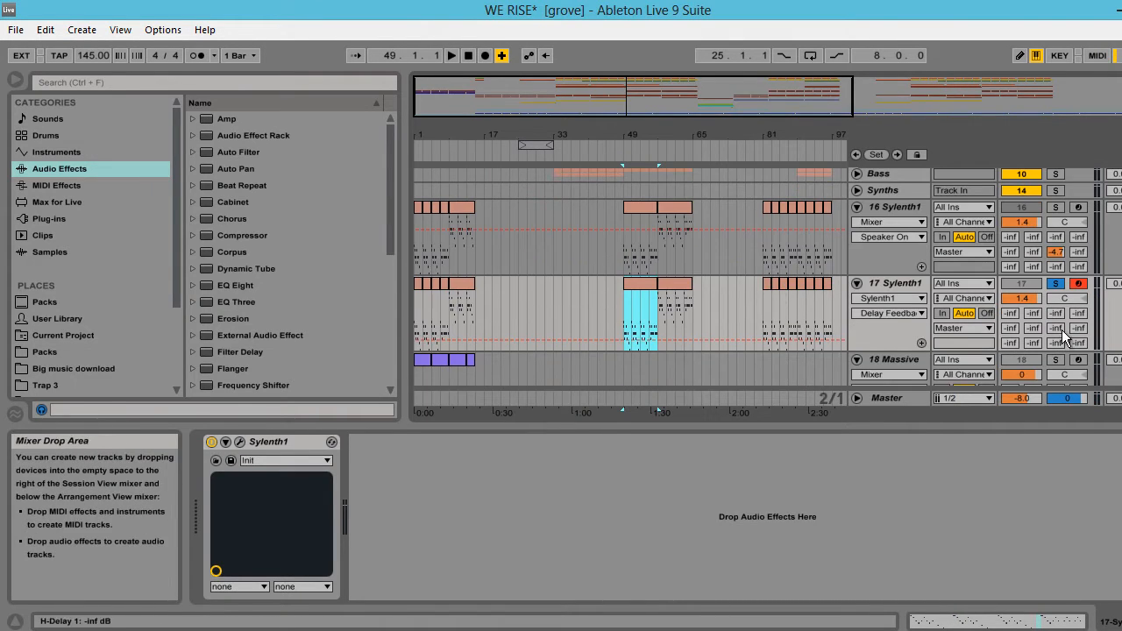
{"action": "key", "text": "space"}
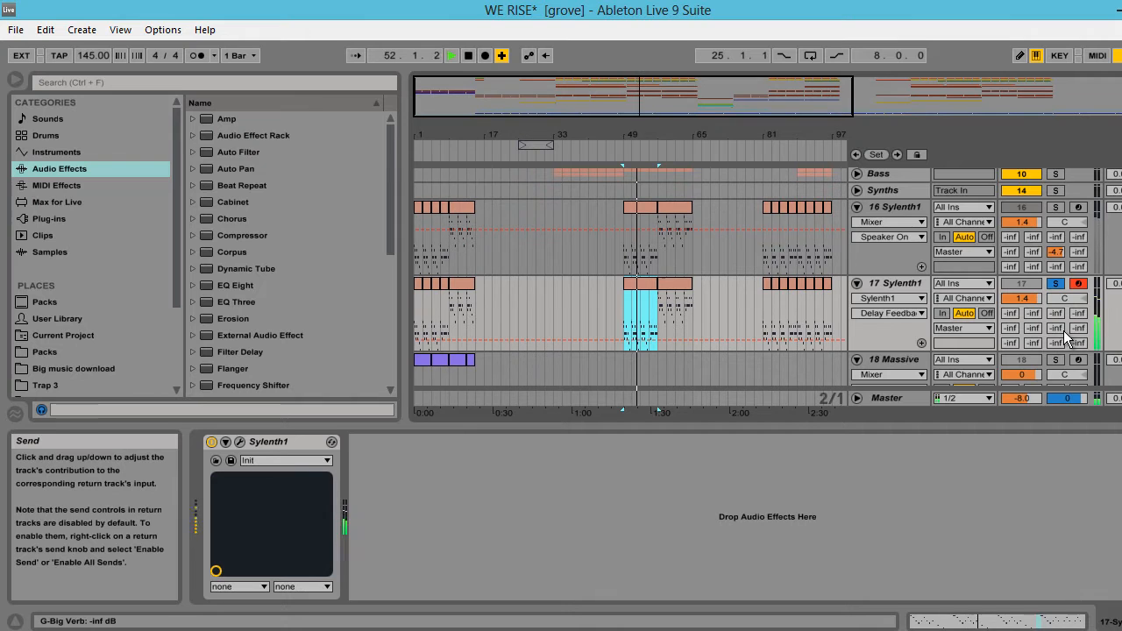
{"action": "key", "text": "space"}
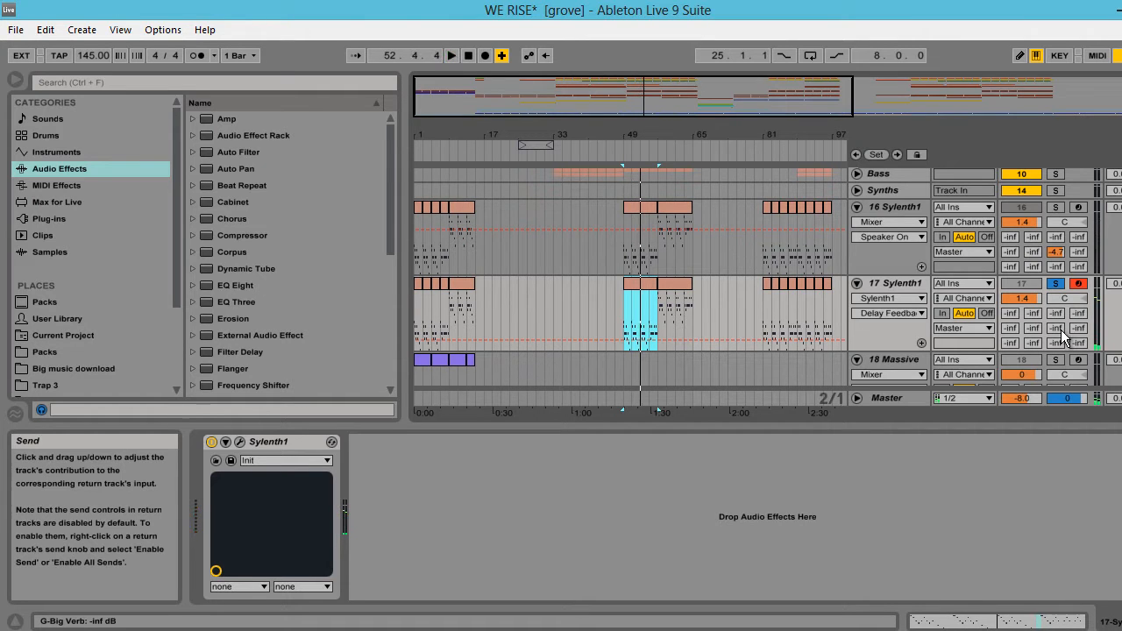
- Set track 17's G-Big Verb send to -14 dB while auditioning its clip at bar 49
{"action": "left_click", "coordinate": [1056, 327]}
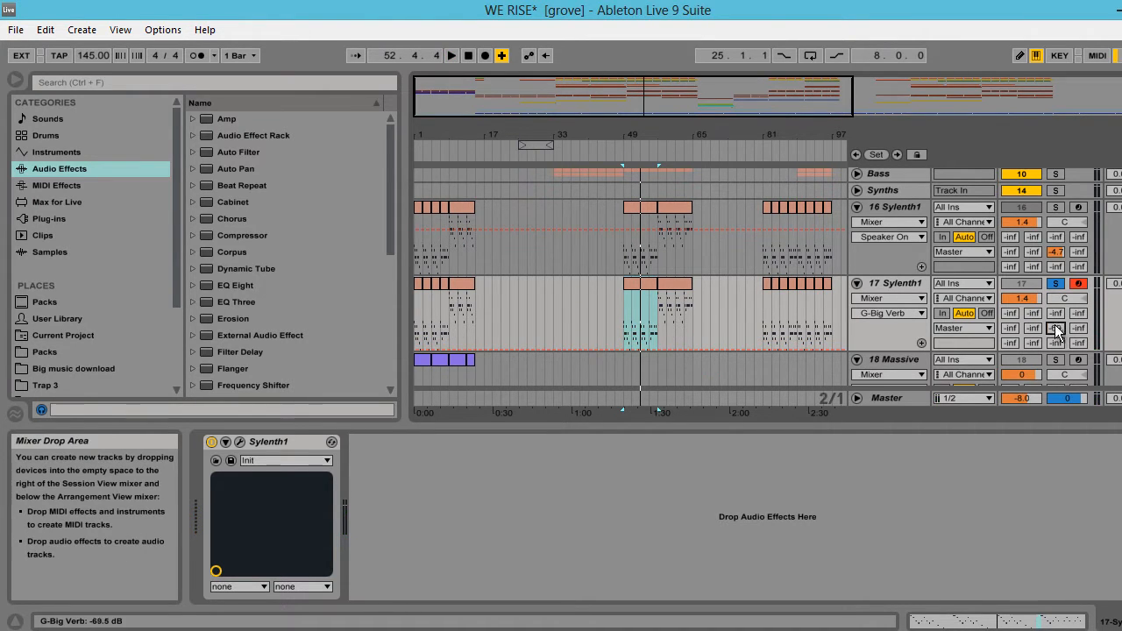
{"action": "left_click_drag", "start_coordinate": [1055, 329], "coordinate": [1056, 331]}
{"action": "left_click", "coordinate": [670, 279]}
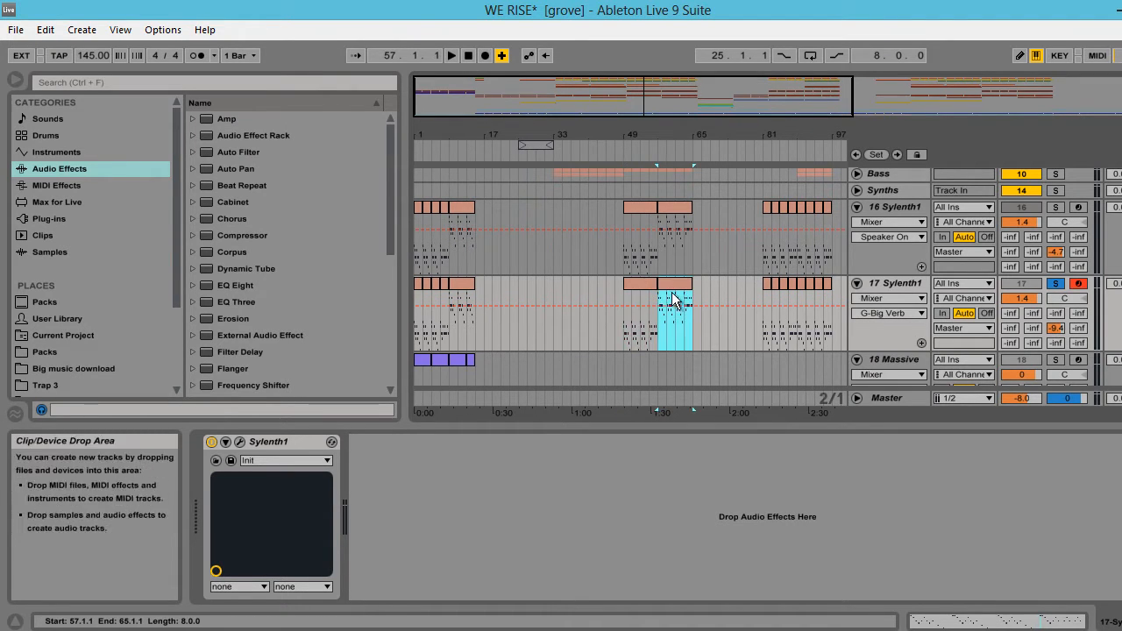
{"action": "left_click", "coordinate": [644, 280]}
{"action": "key", "text": "space"}
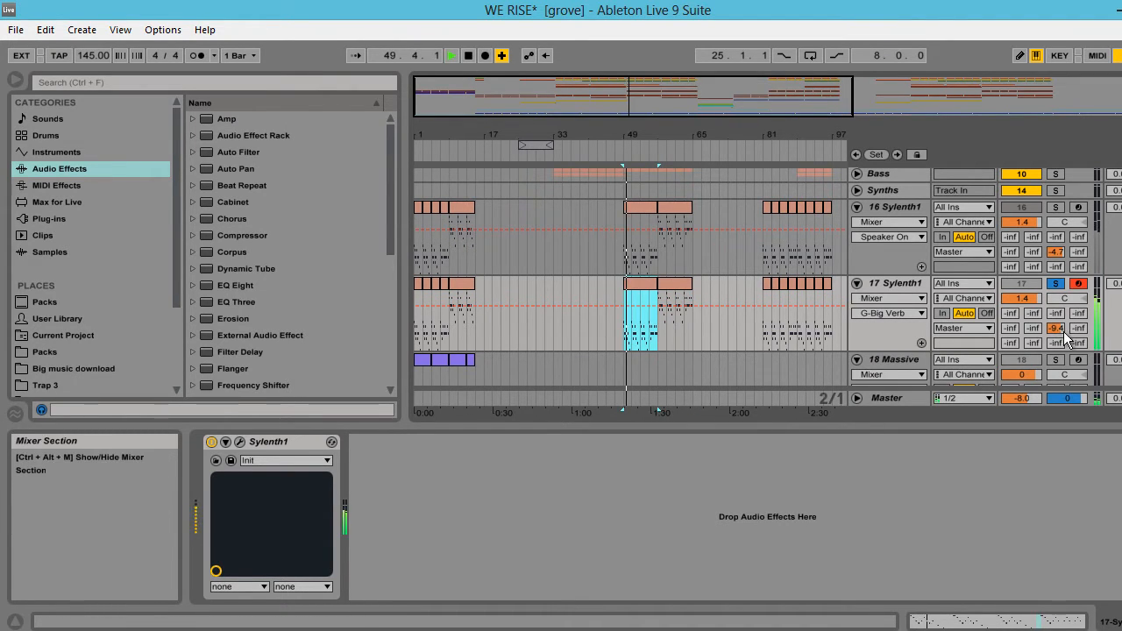
{"action": "left_click_drag", "start_coordinate": [1056, 328], "coordinate": [1060, 335]}
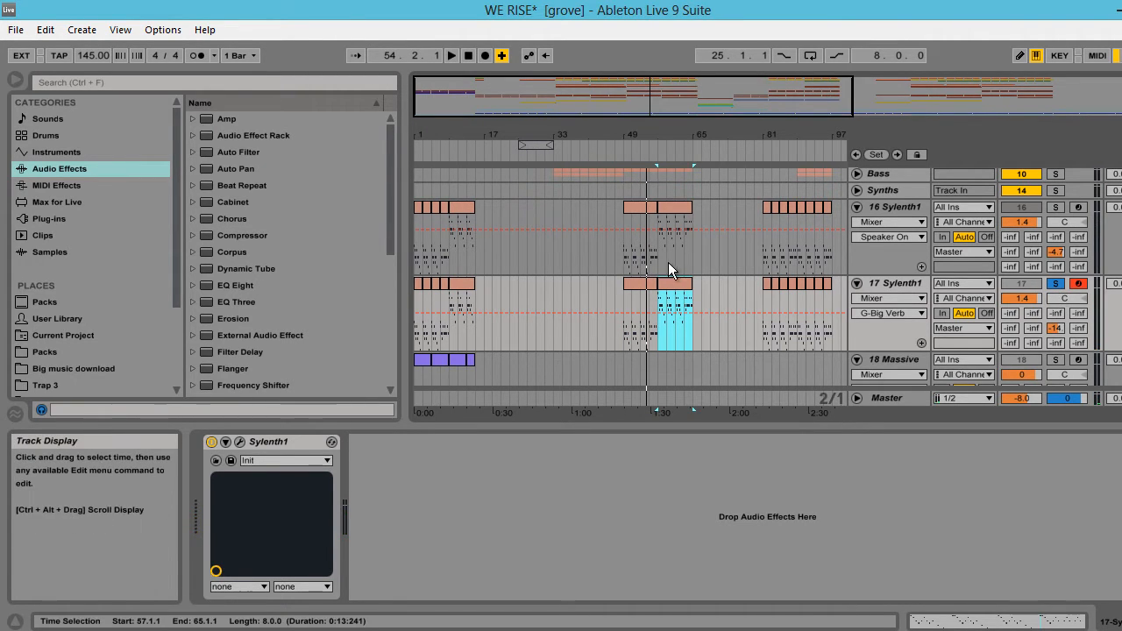
- Open track 17's clip at bar 49 in the note editor and place the insert marker at 2.4.4
{"action": "left_click_drag", "start_coordinate": [618, 112], "coordinate": [645, 107]}
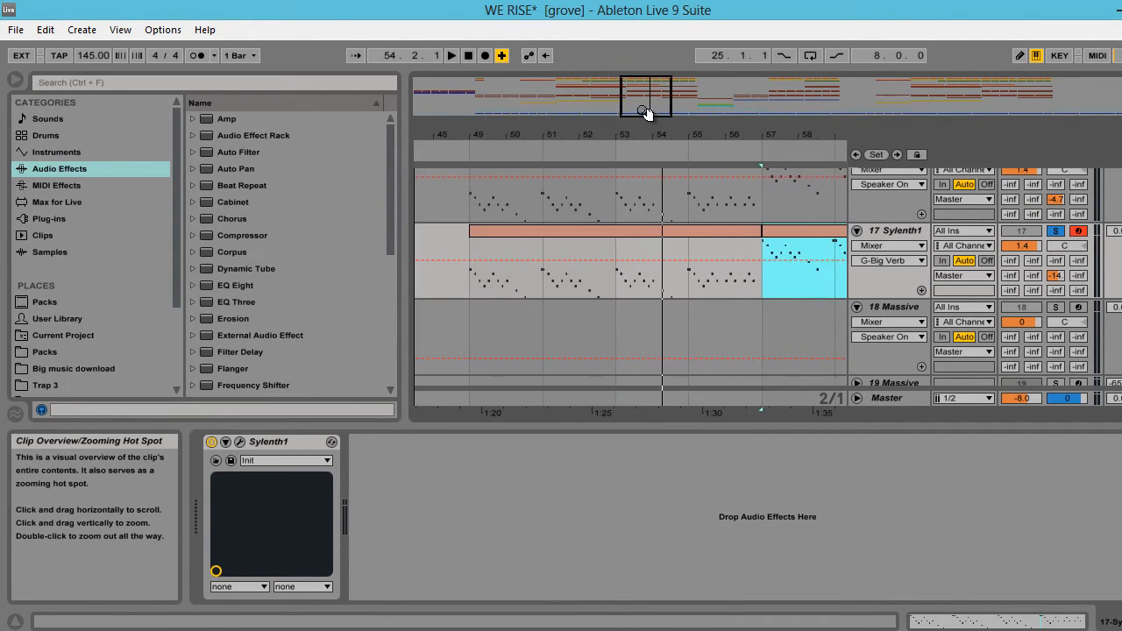
{"action": "double_click", "coordinate": [594, 237]}
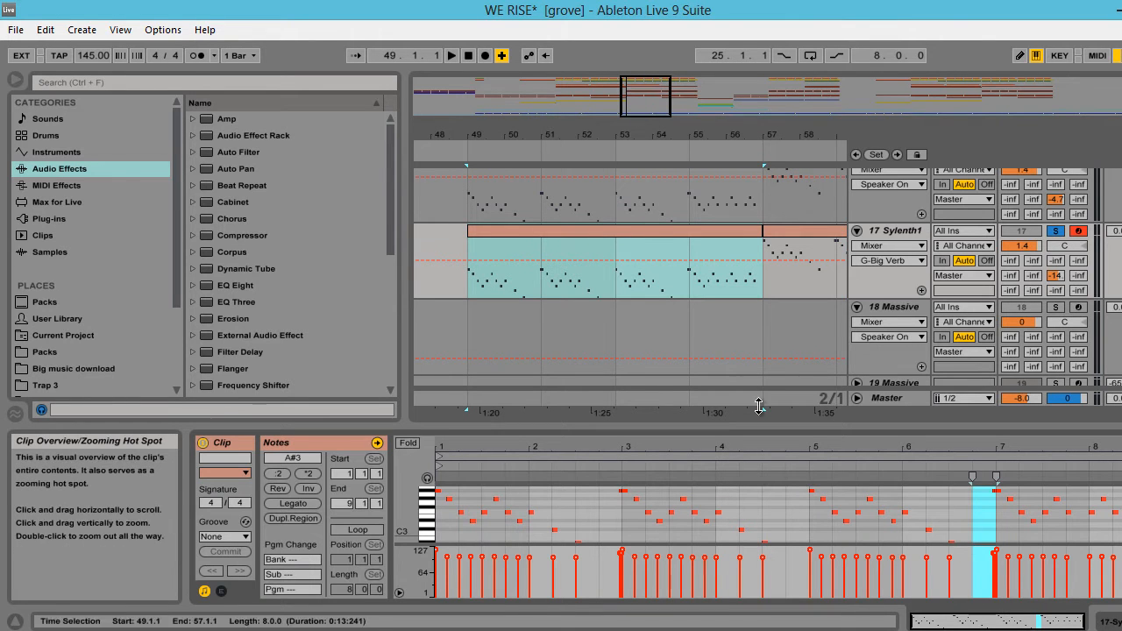
{"action": "left_click_drag", "start_coordinate": [619, 447], "coordinate": [638, 519]}
{"action": "left_click", "coordinate": [638, 513]}
{"action": "scroll", "coordinate": [642, 535], "scroll_direction": "down", "scroll_amount": 1}
{"action": "scroll", "coordinate": [653, 530], "scroll_direction": "up", "scroll_amount": 2}
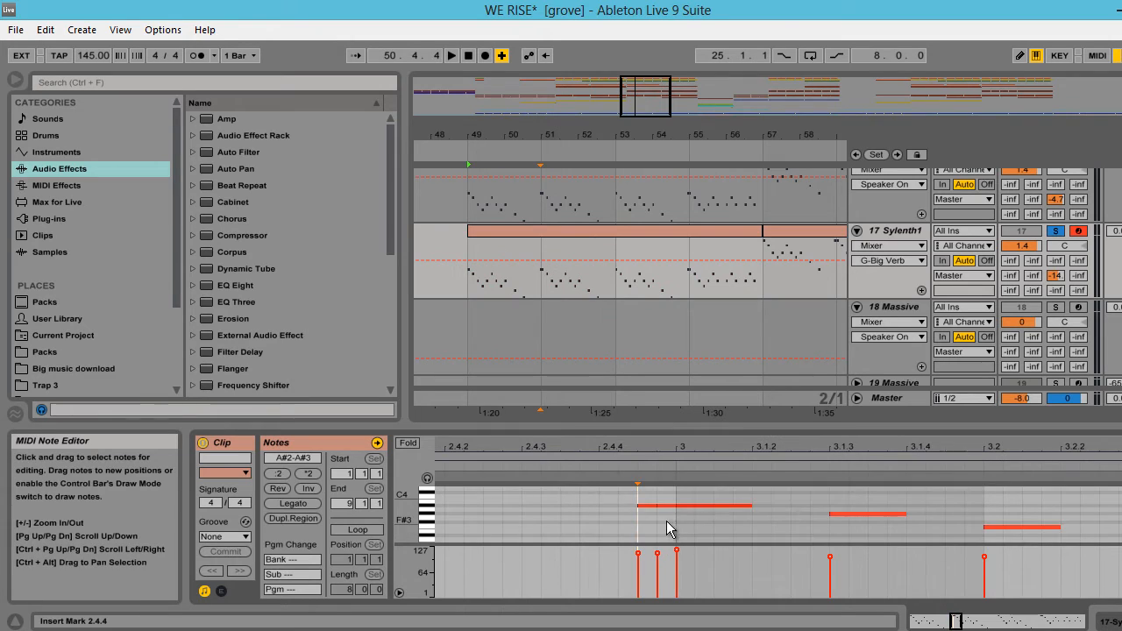
- Select the A#3 note at 3.1.1 and play track 17 from bar 51
{"action": "left_click", "coordinate": [715, 507]}
{"action": "left_click", "coordinate": [717, 506]}
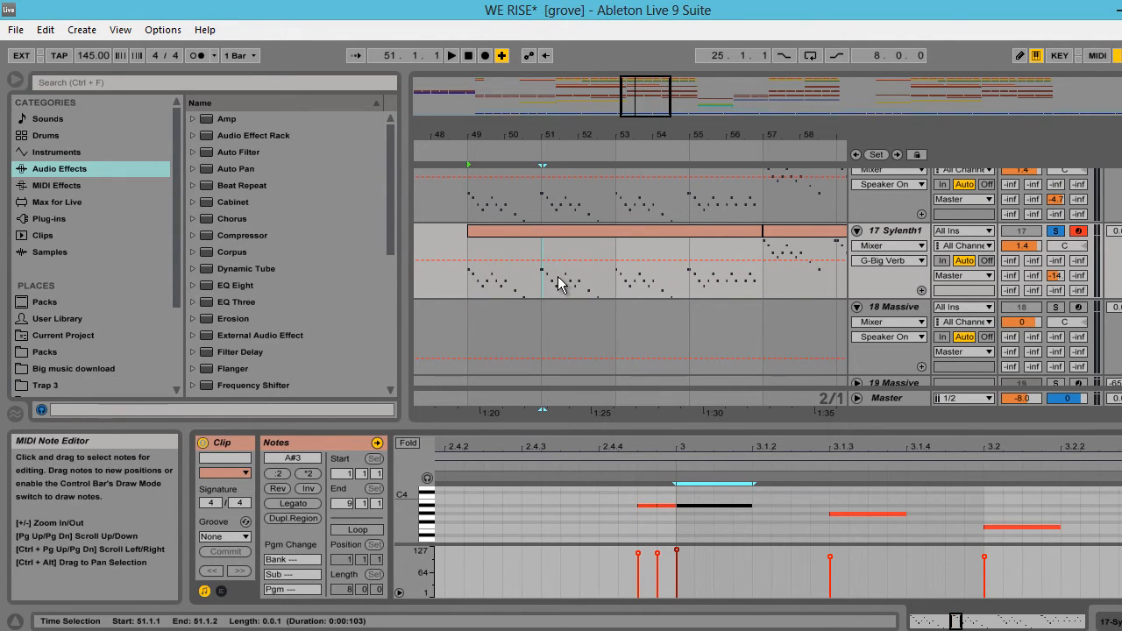
{"action": "left_click", "coordinate": [507, 149]}
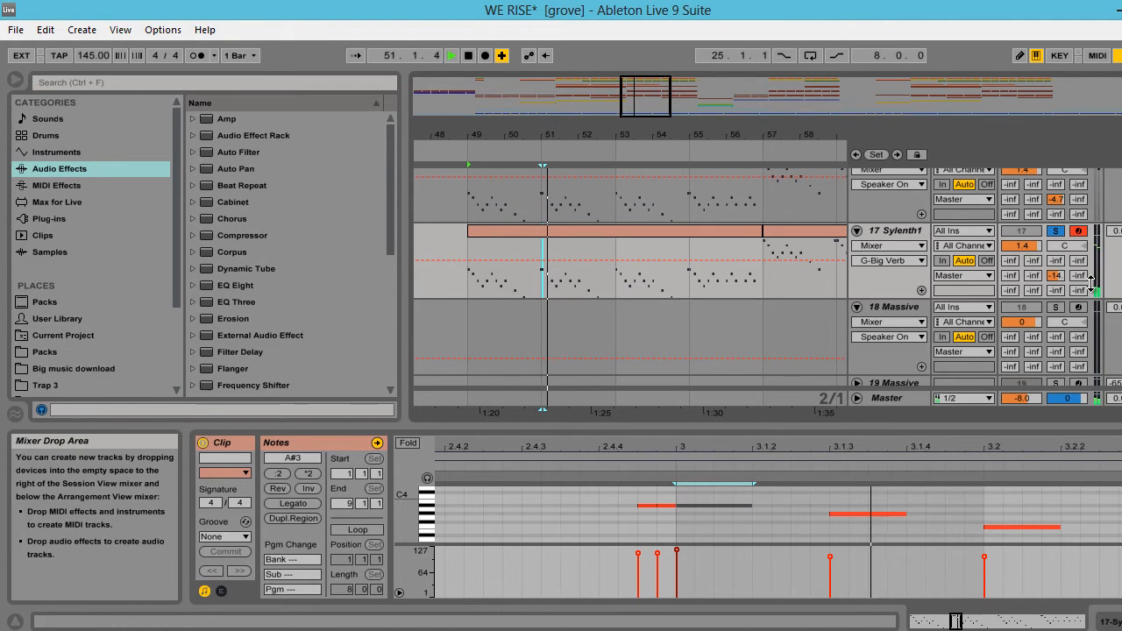
{"action": "key", "text": "space"}
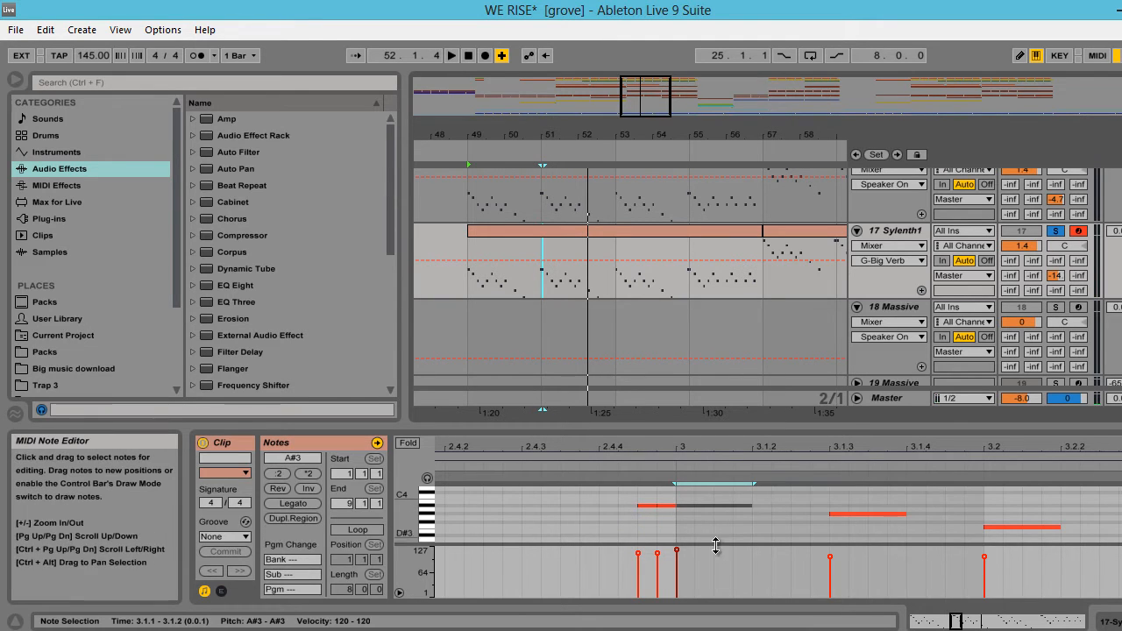
- Solo track 16 instead of track 17 and select its clip at bar 49
{"action": "scroll", "coordinate": [892, 385], "scroll_direction": "down", "scroll_amount": 1}
{"action": "scroll", "coordinate": [964, 283], "scroll_direction": "up", "scroll_amount": 3}
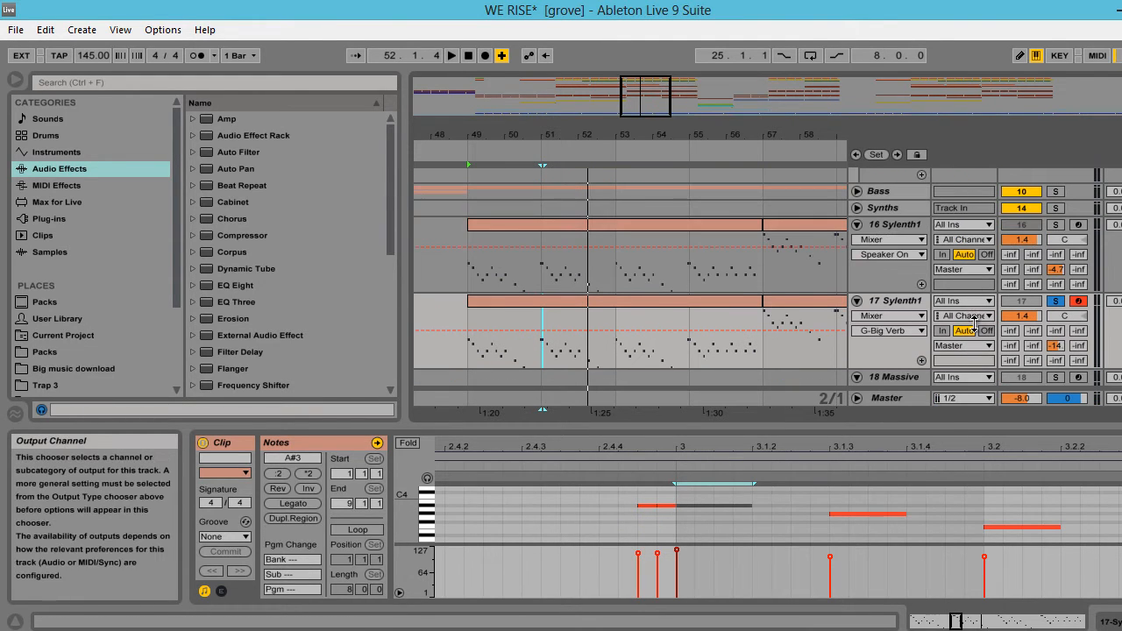
{"action": "left_click", "coordinate": [1057, 226]}
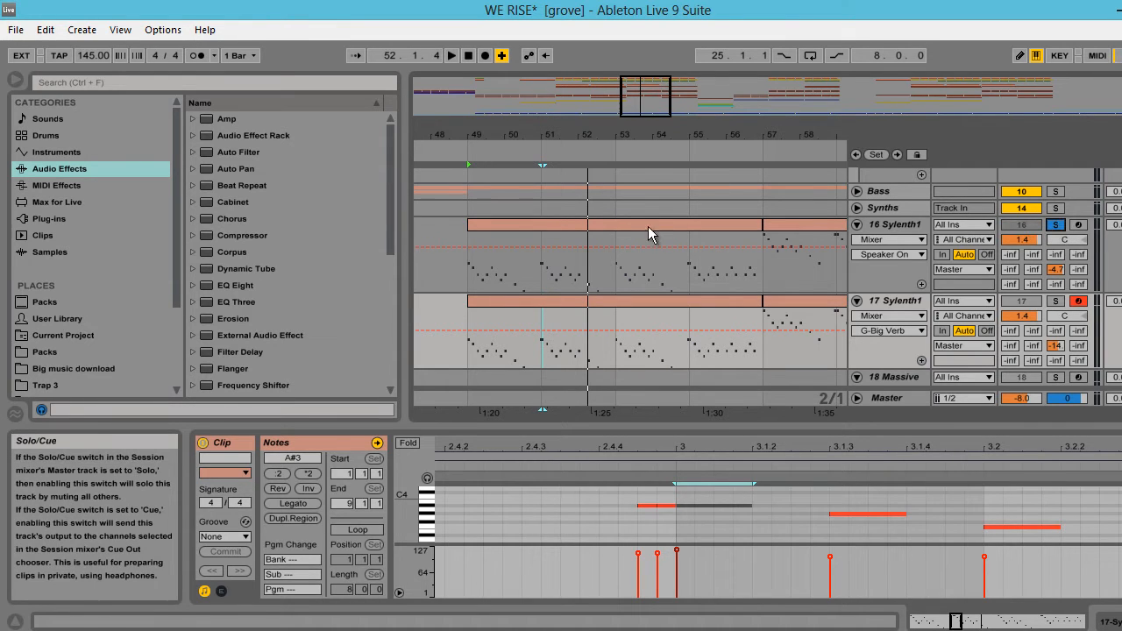
{"action": "left_click", "coordinate": [914, 225]}
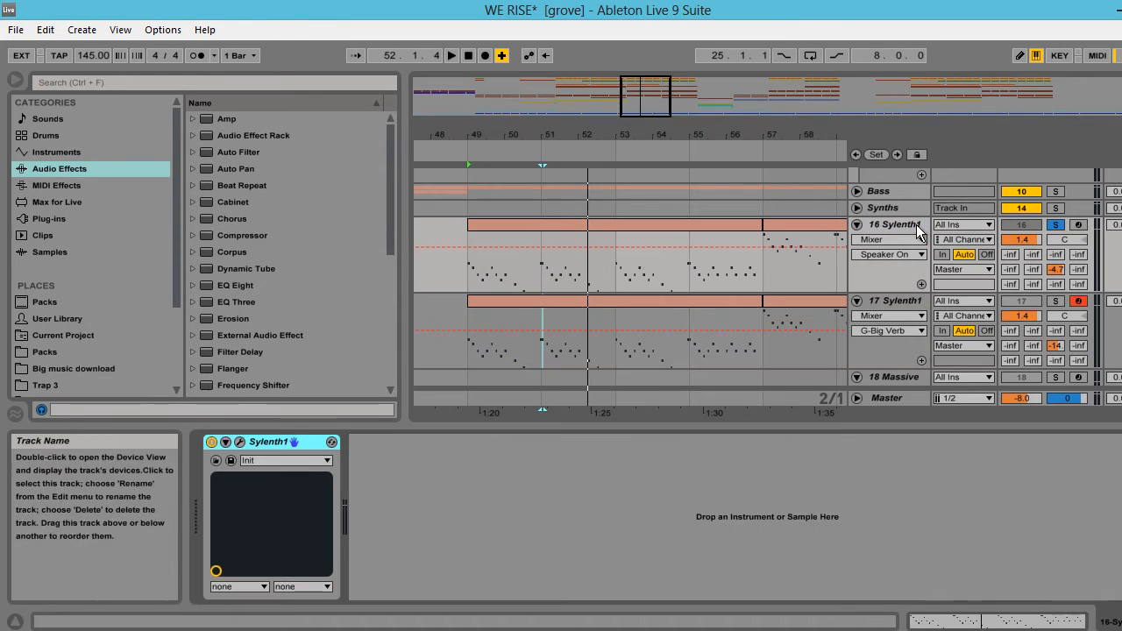
{"action": "left_click", "coordinate": [672, 229]}
{"action": "left_click_drag", "start_coordinate": [656, 101], "coordinate": [692, 167]}
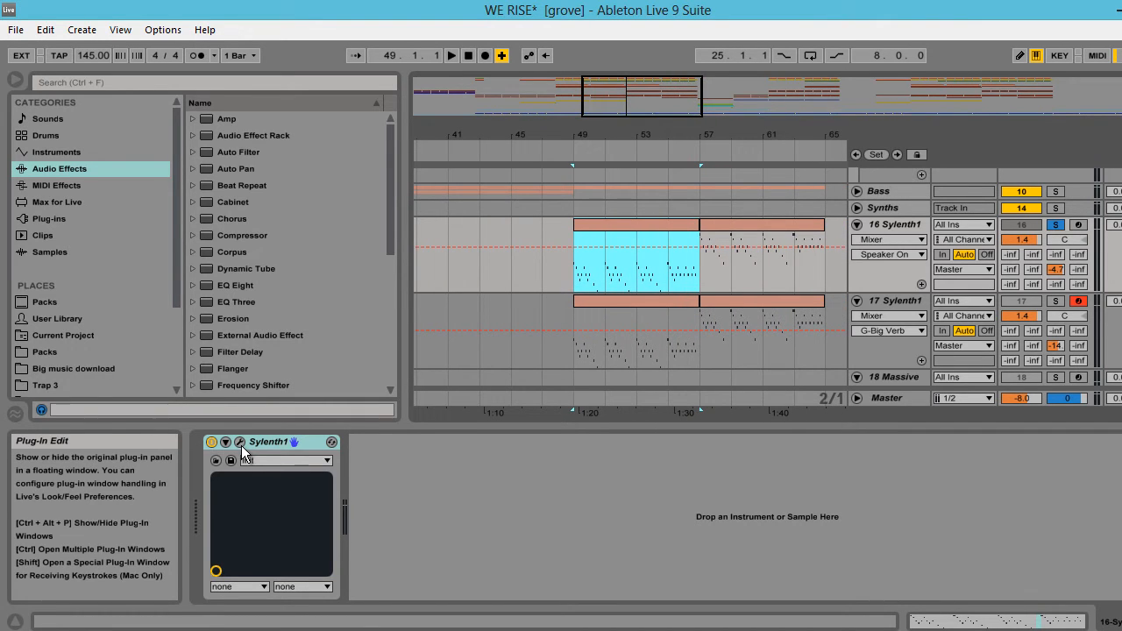
- Open track 16's Sylenth1, play its clip from bar 57 with Mix B at 0.00, and close the synth window
{"action": "left_click", "coordinate": [718, 223]}
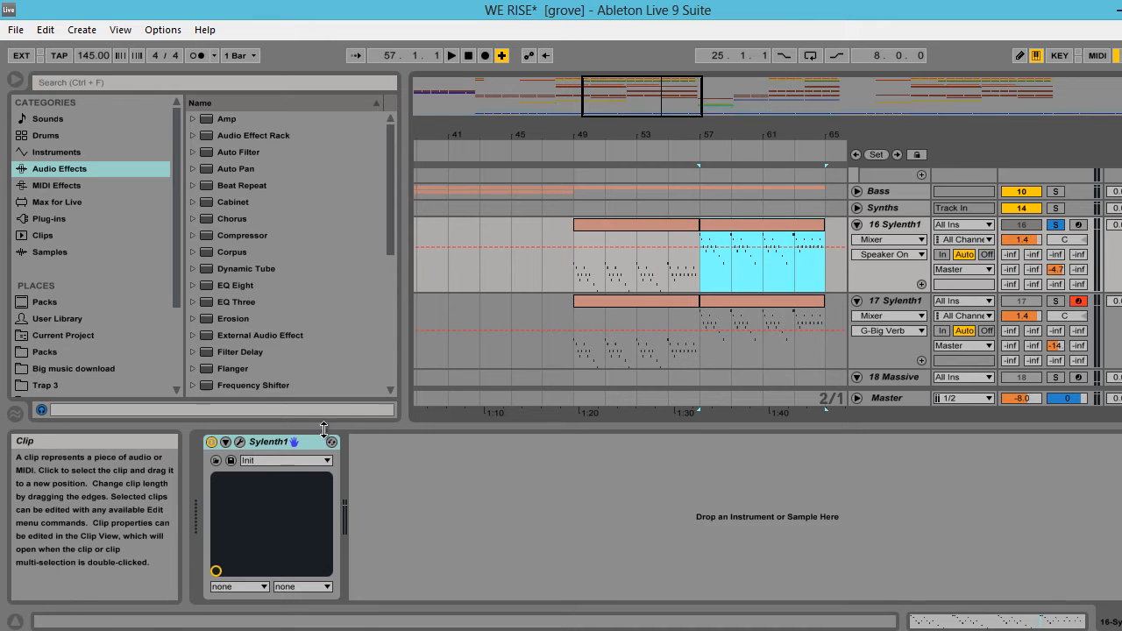
{"action": "left_click", "coordinate": [239, 442]}
{"action": "left_click_drag", "start_coordinate": [823, 98], "coordinate": [565, 32]}
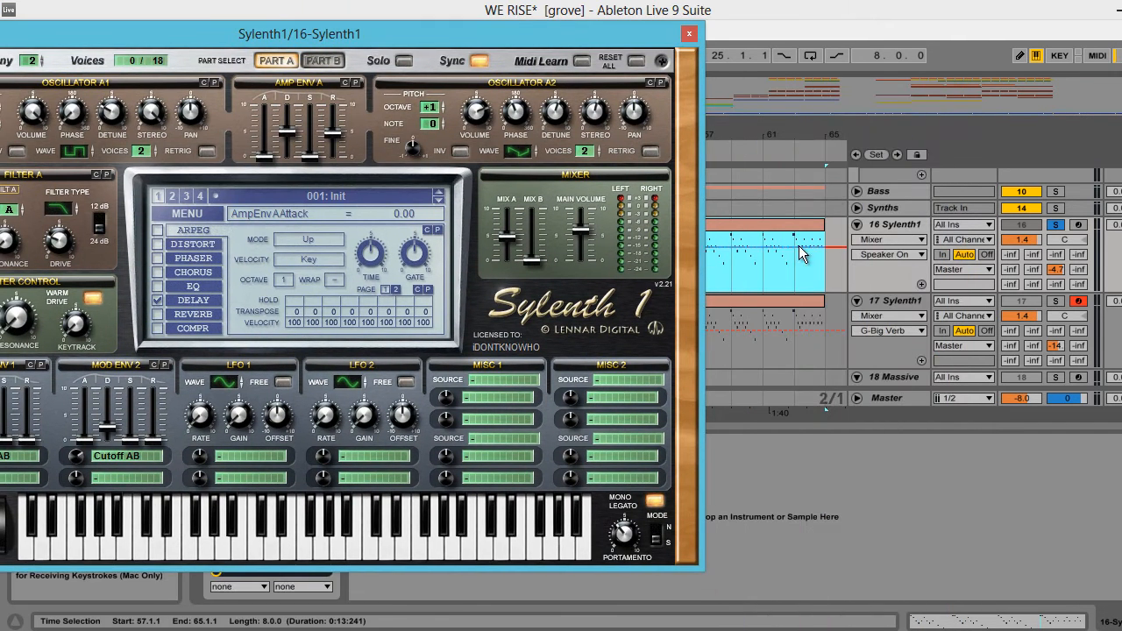
{"action": "left_click", "coordinate": [751, 242]}
{"action": "key", "text": "space"}
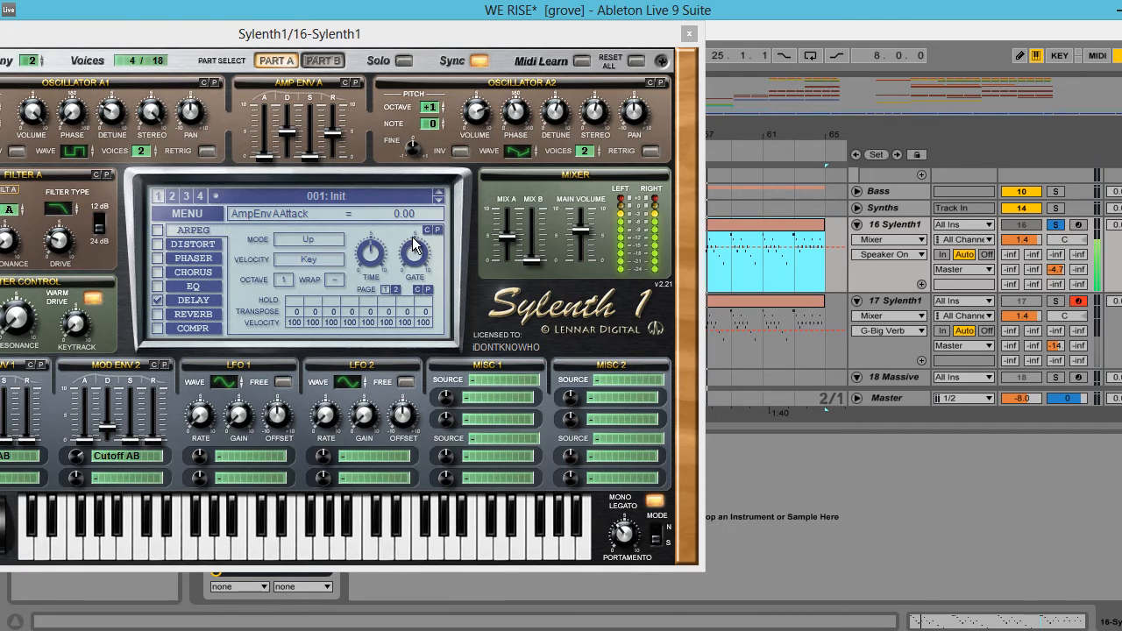
{"action": "left_click_drag", "start_coordinate": [533, 258], "coordinate": [614, 279]}
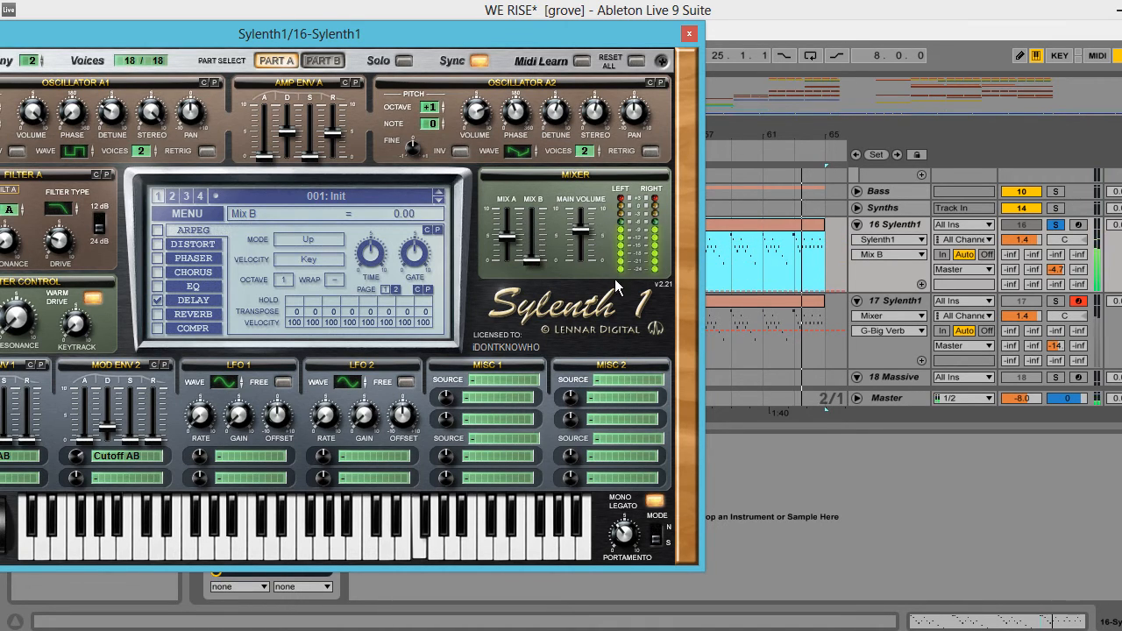
{"action": "left_click", "coordinate": [691, 36]}
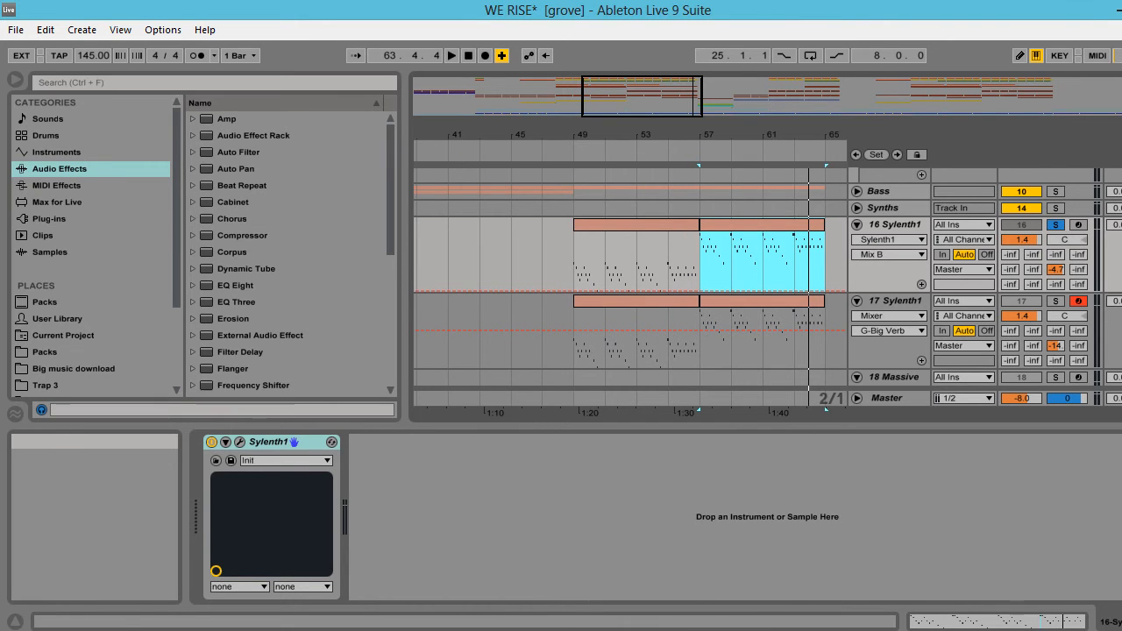
- Turn off the solo on track 16 and place the playback marker at bar 33
{"action": "key", "text": "alt+Tab"}
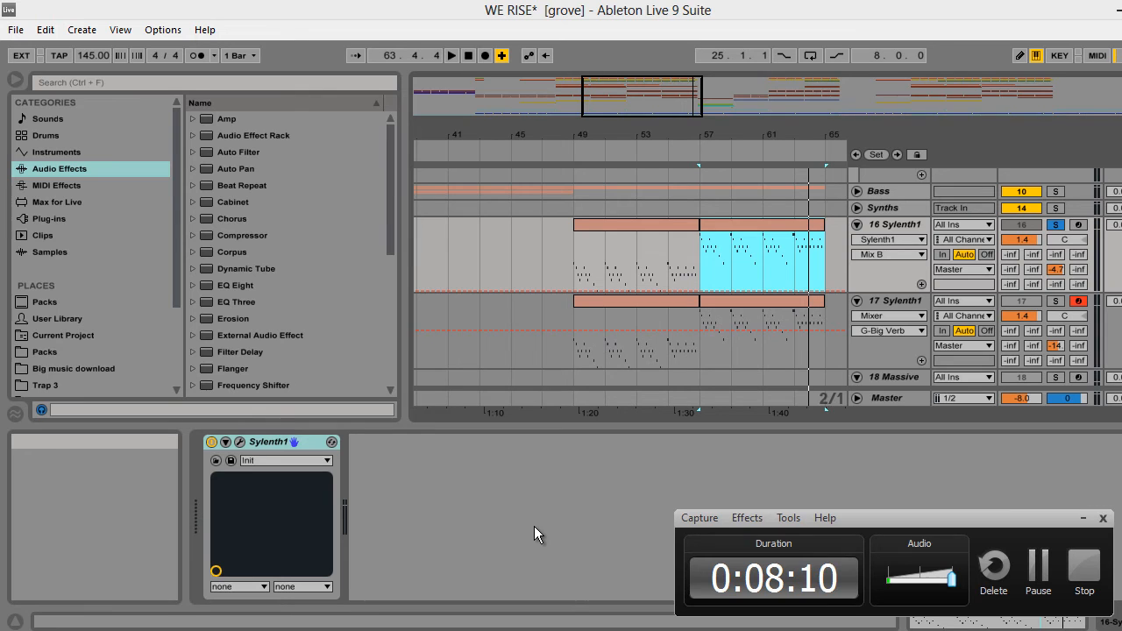
{"action": "left_click_drag", "start_coordinate": [675, 99], "coordinate": [808, 125]}
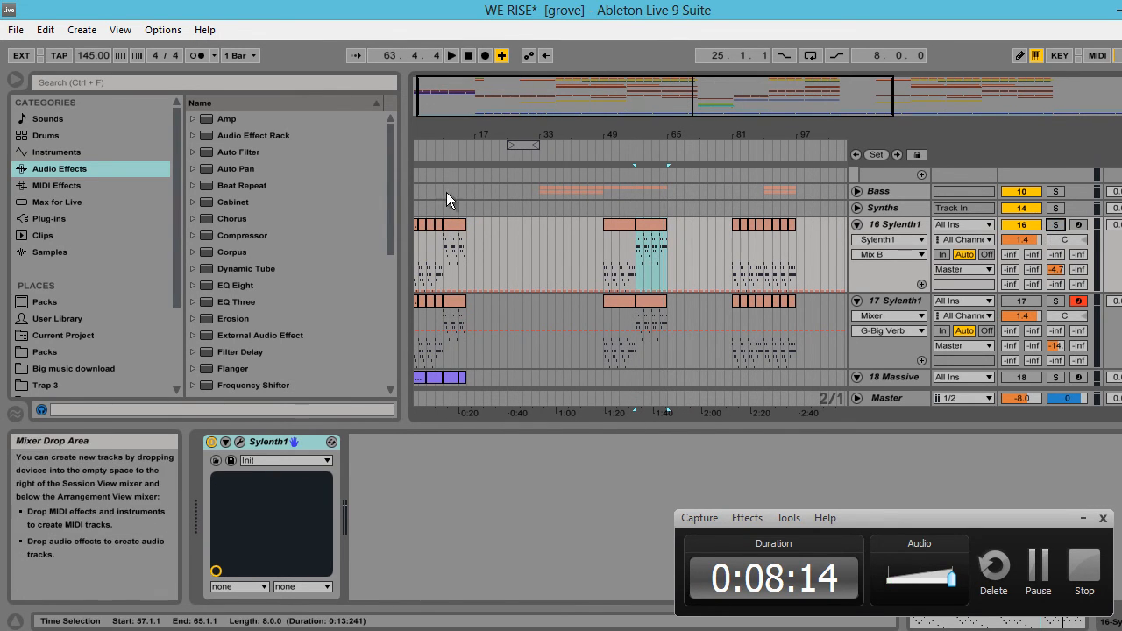
{"action": "left_click", "coordinate": [542, 247]}
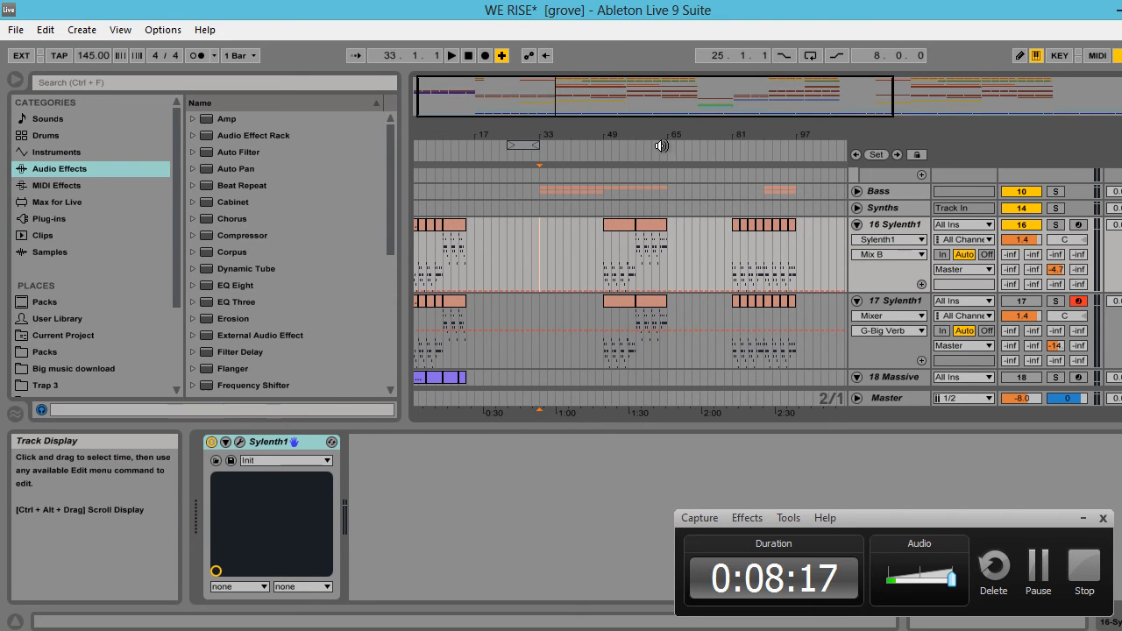
{"action": "left_click_drag", "start_coordinate": [608, 125], "coordinate": [726, 100]}
{"action": "left_click_drag", "start_coordinate": [902, 105], "coordinate": [1015, 104]}
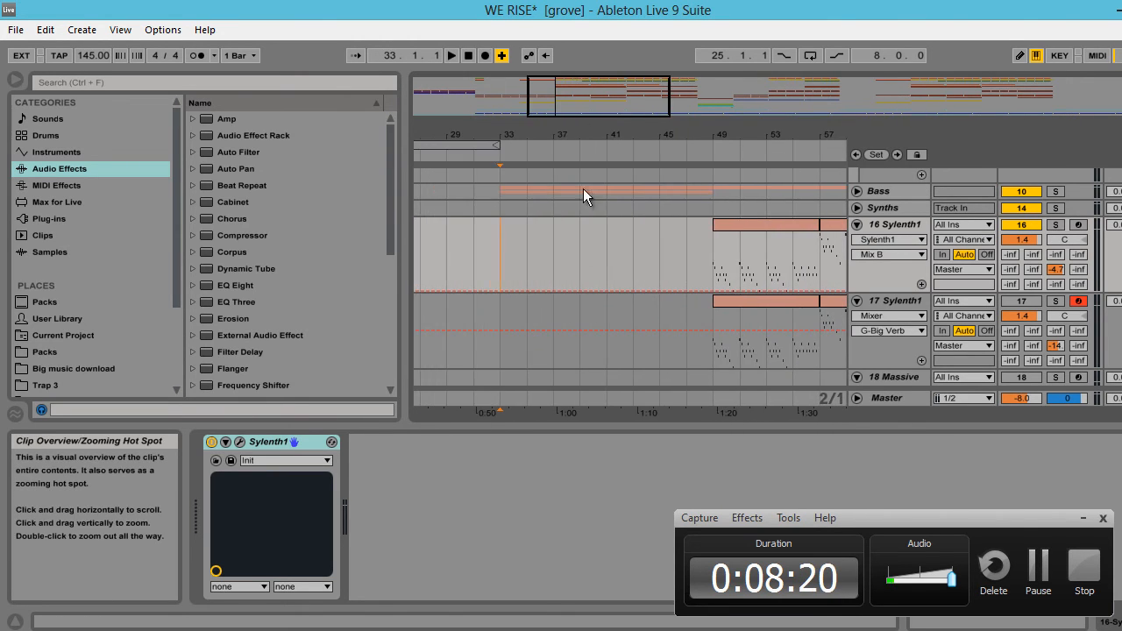